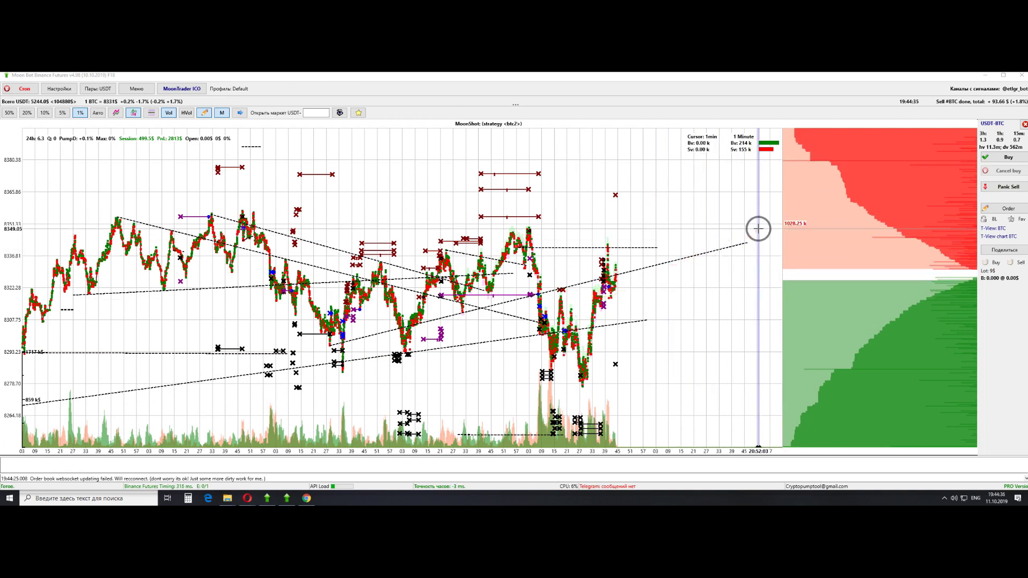
Check the buy order size and the buy and sell price settings, leaving the settings area collapsed
click(511, 107)
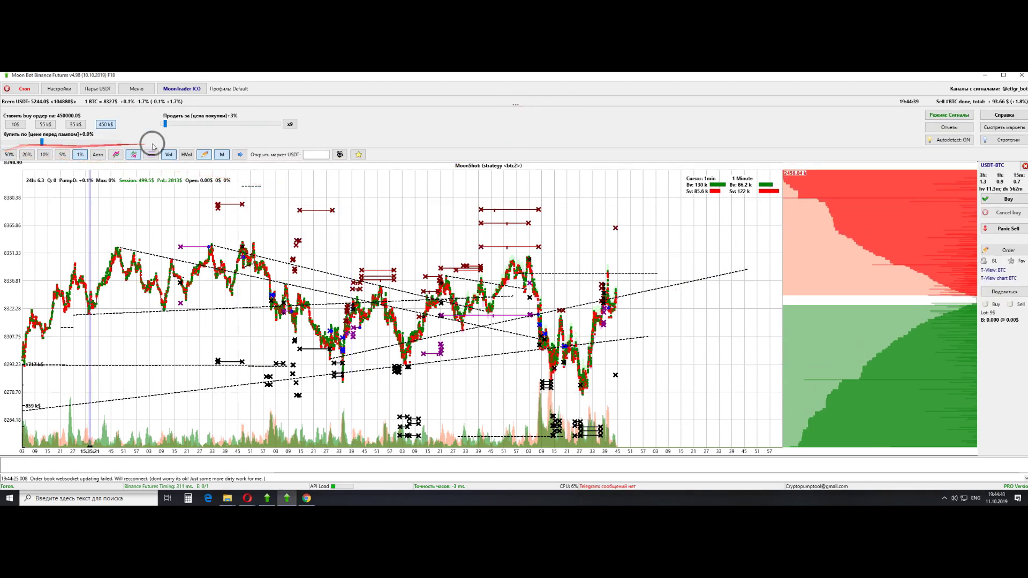
click(79, 156)
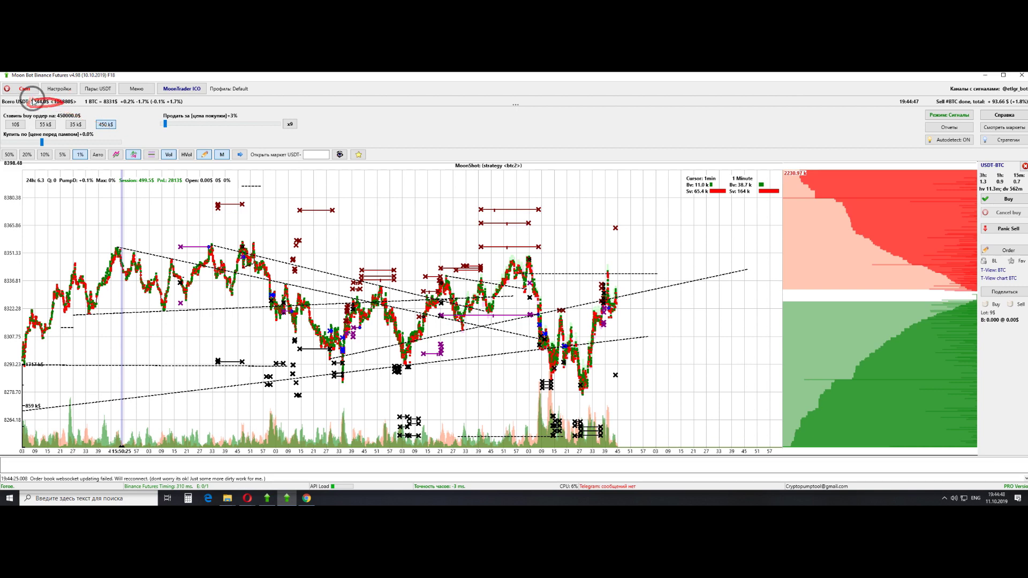
click(516, 105)
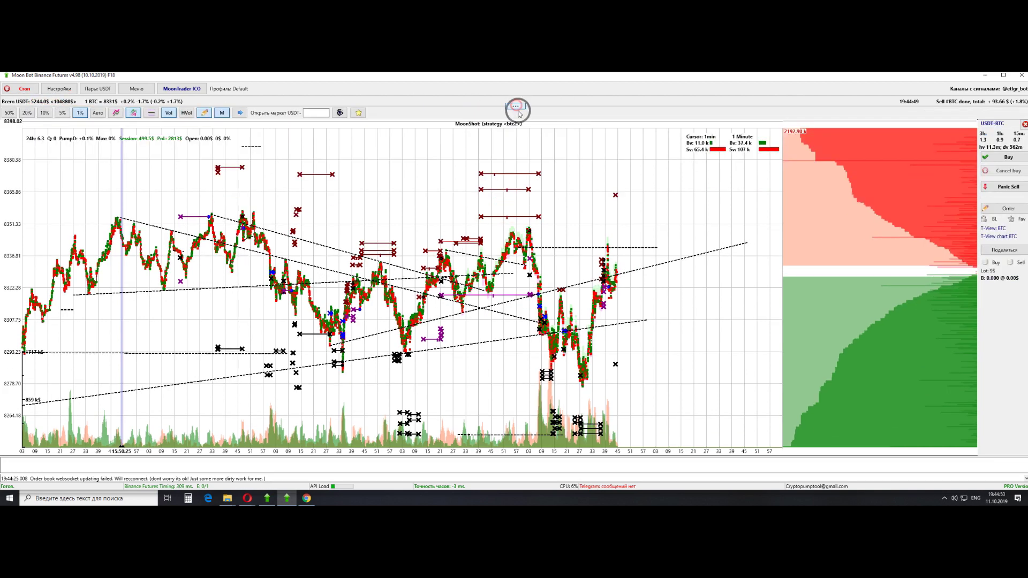
click(872, 193)
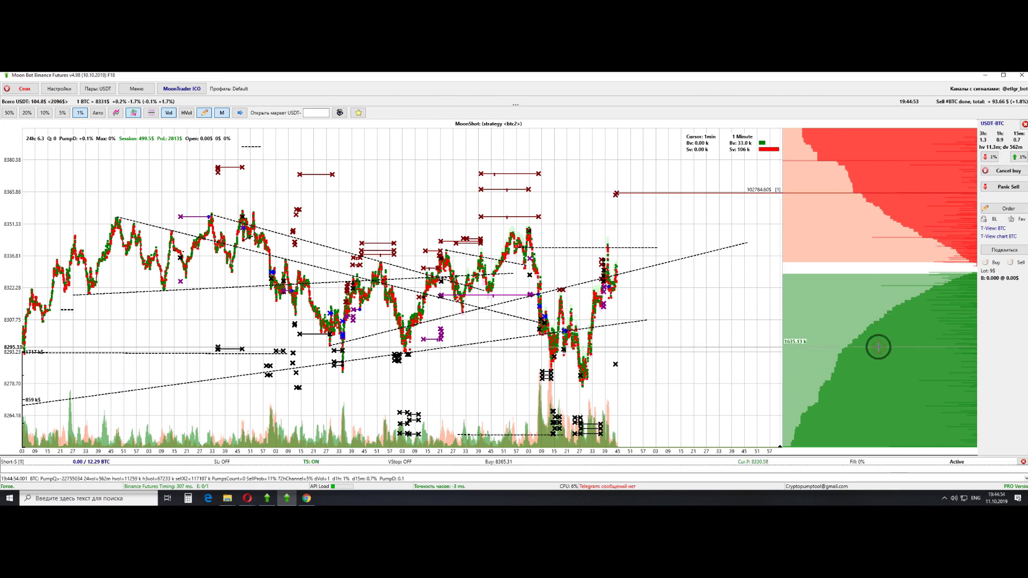
click(878, 347)
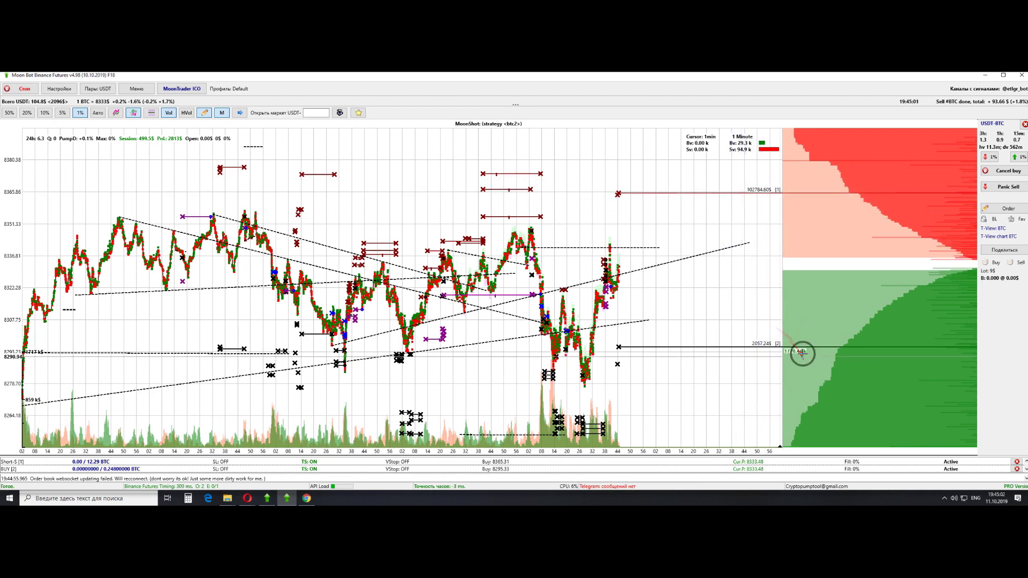
click(986, 172)
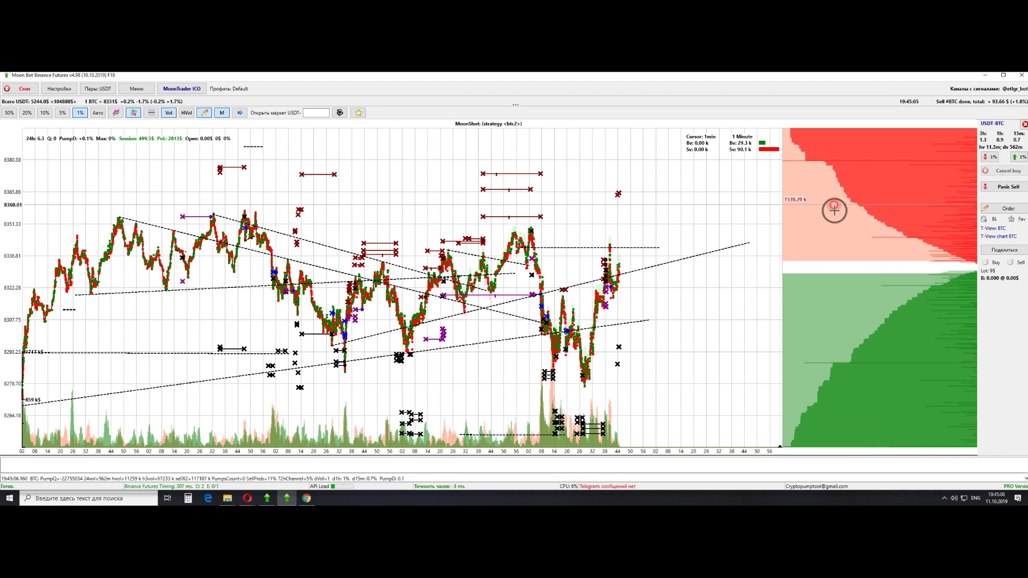
Place a BTC short order at 8360.01 and a BTC buy order at 8299.53 from the order book
click(834, 209)
click(872, 337)
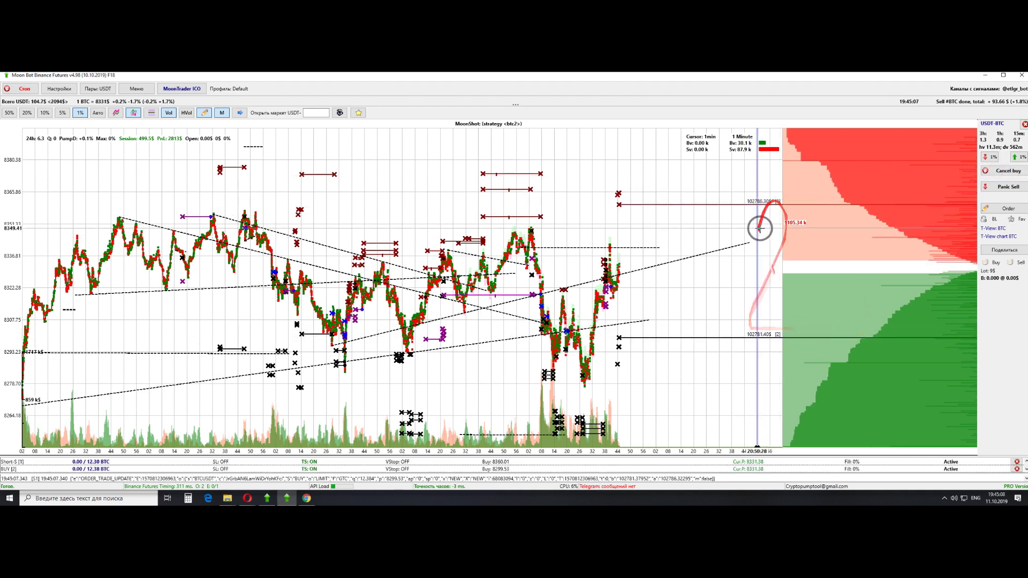
scroll(755, 208, up, 6)
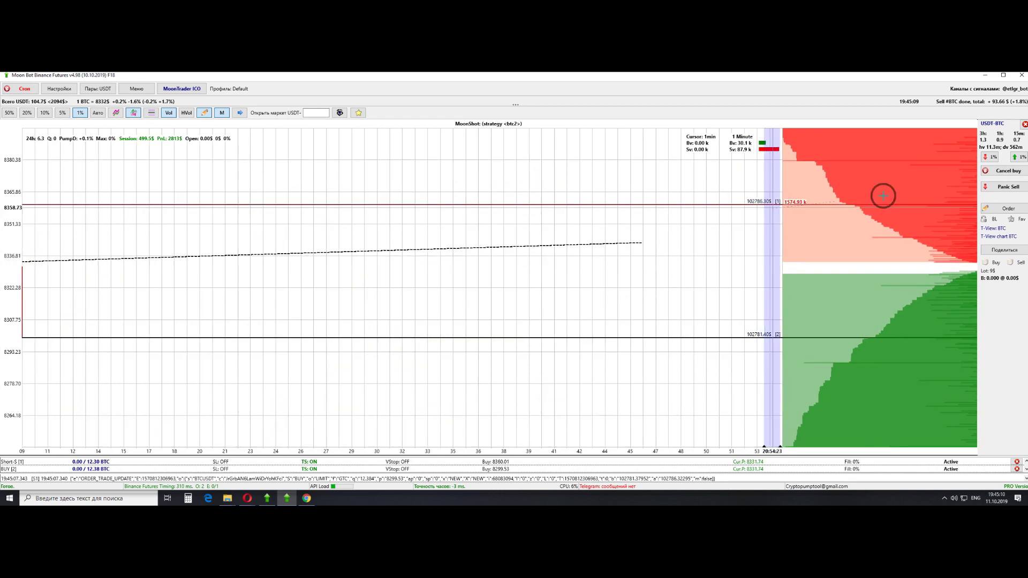
Switch to Binance Futures in the browser and check the side, price and amount of the open BTCUSDT orders
key(alt+Tab)
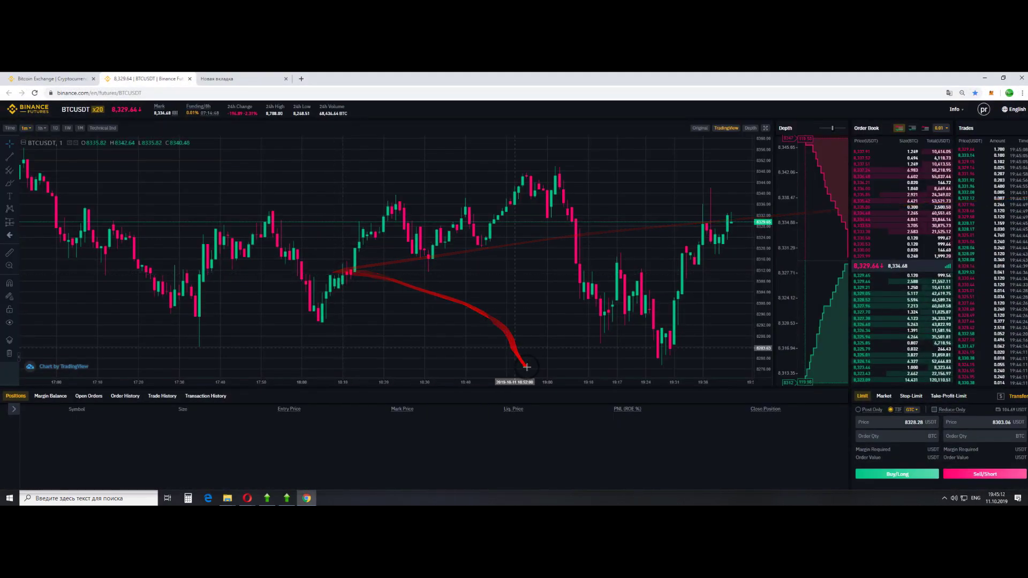
click(92, 398)
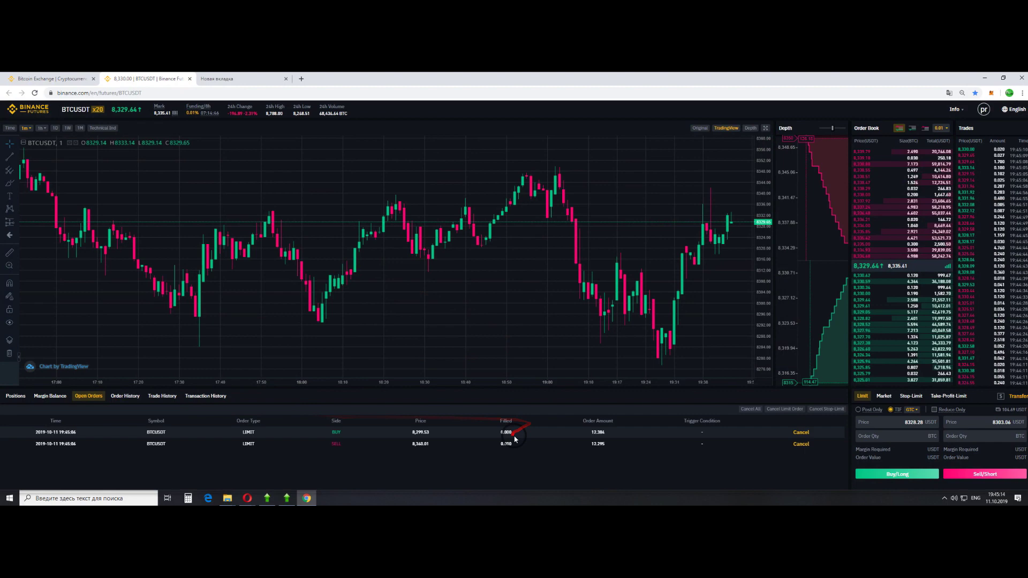
drag(248, 432, 486, 422)
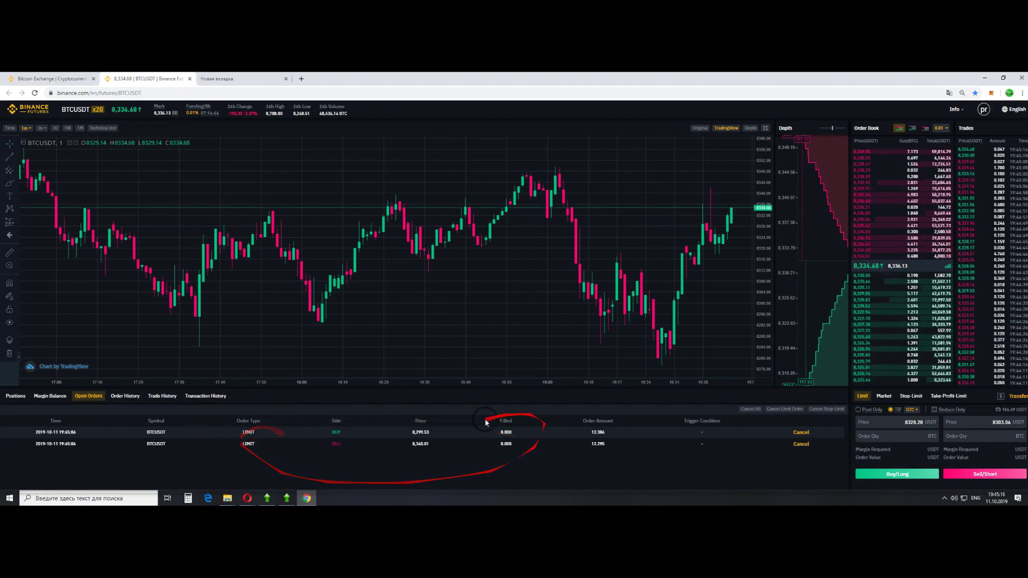
key(Escape)
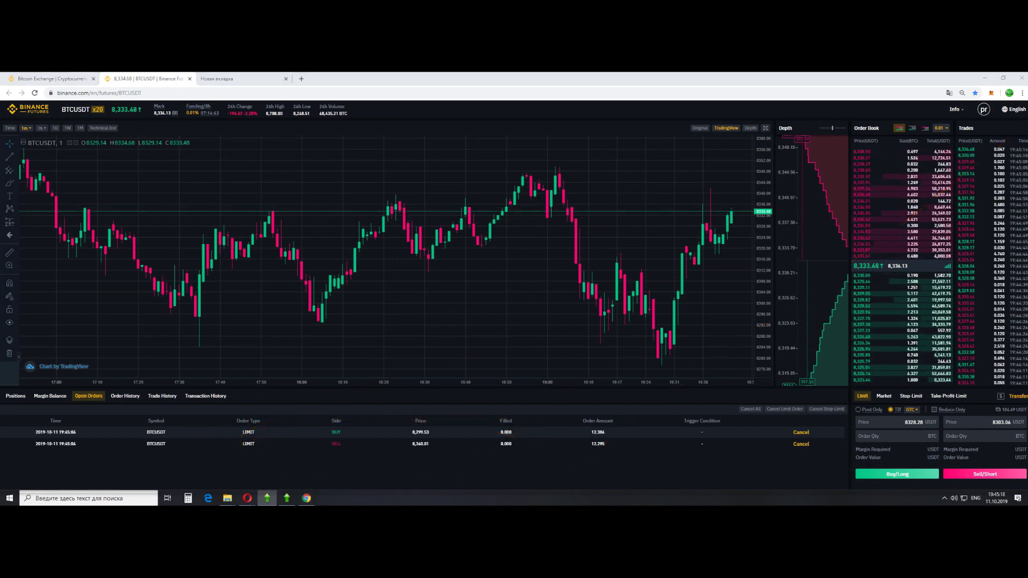
Switch back to Moon Bot and cancel both open BTC orders
key(alt+Tab)
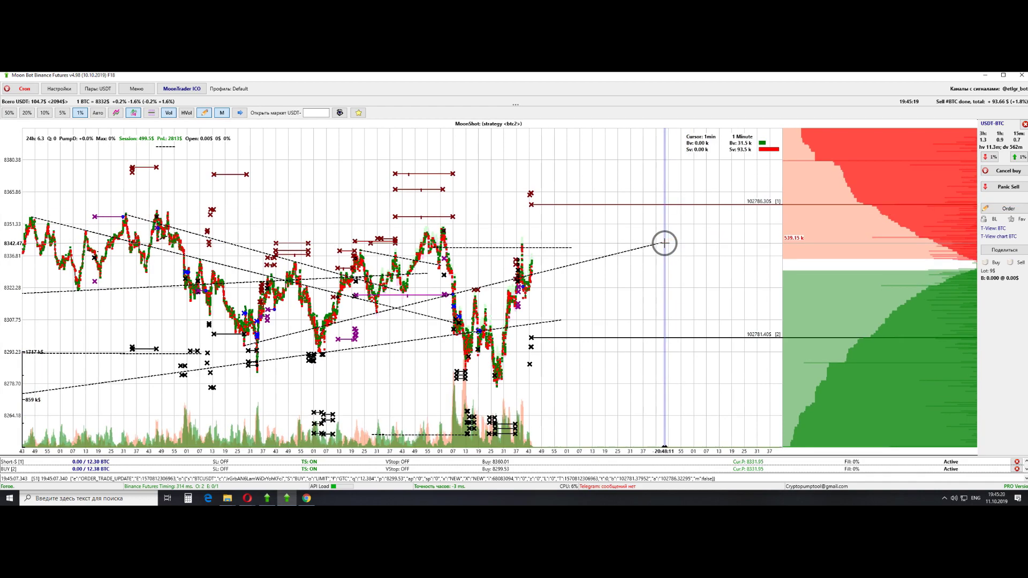
drag(581, 229, 641, 236)
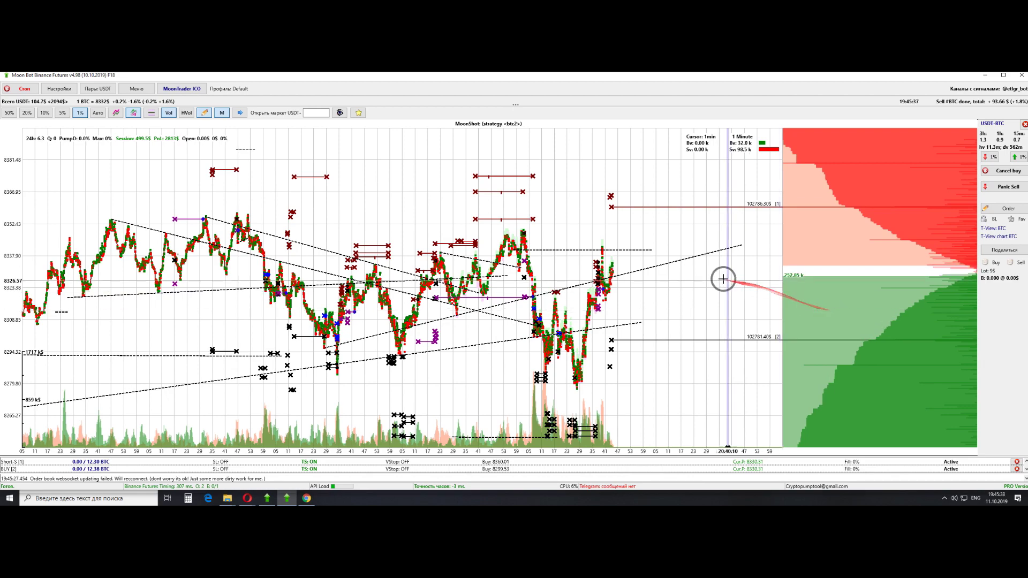
drag(699, 288, 730, 268)
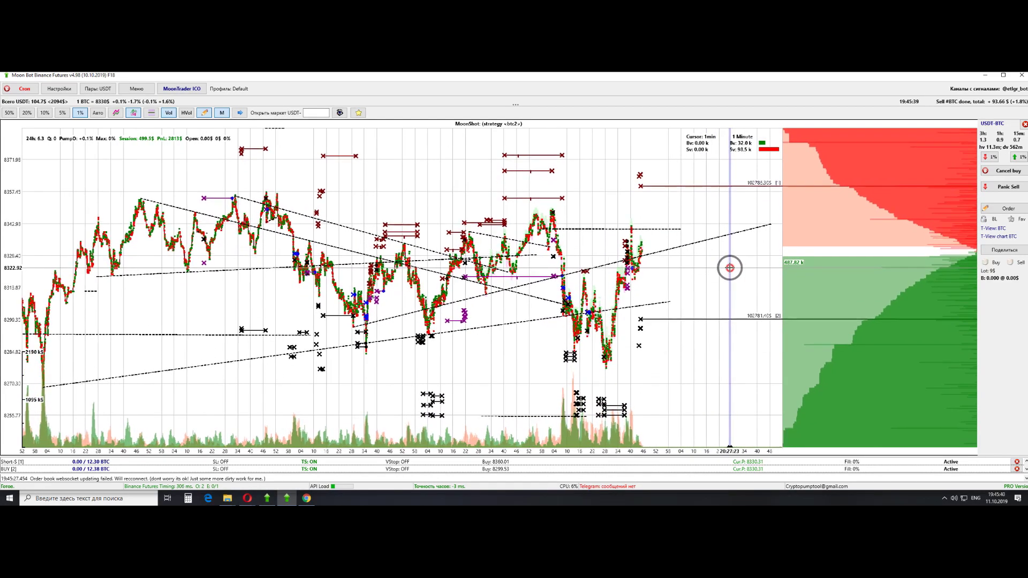
click(1011, 172)
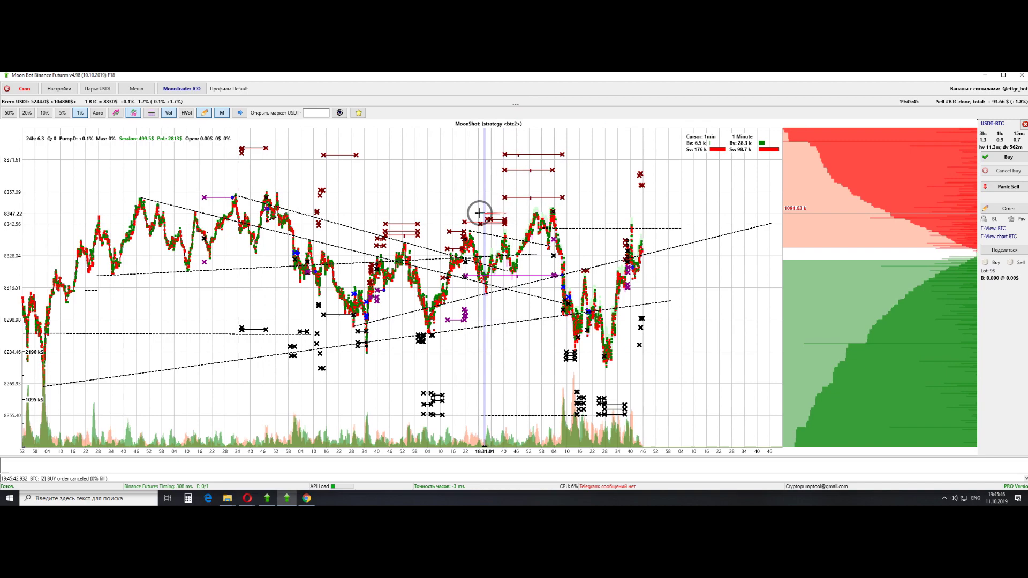
Examine the latest BTC price movement on the chart up close and over a wider time range
click(82, 114)
scroll(638, 296, up, 5)
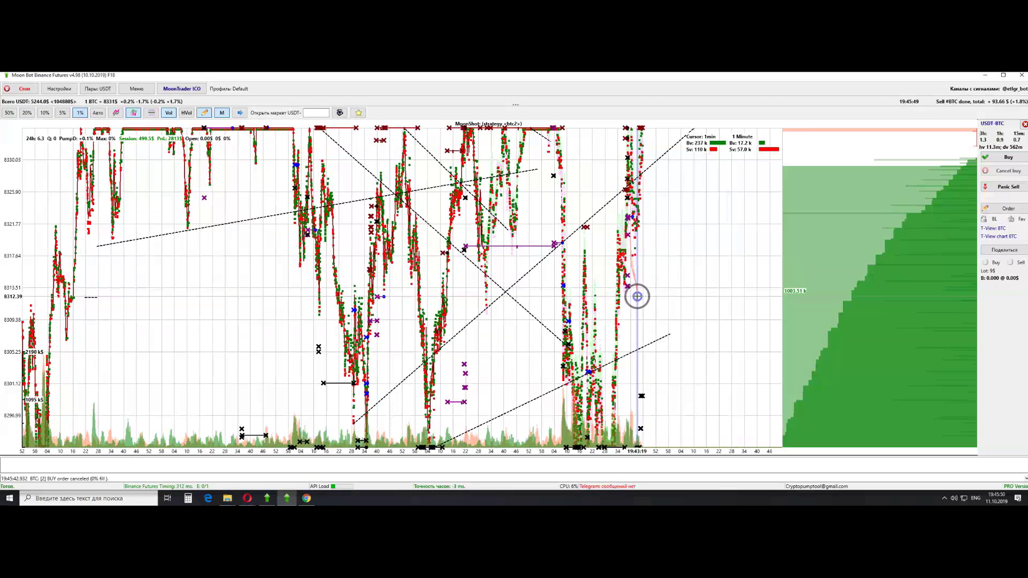
scroll(651, 284, up, 3)
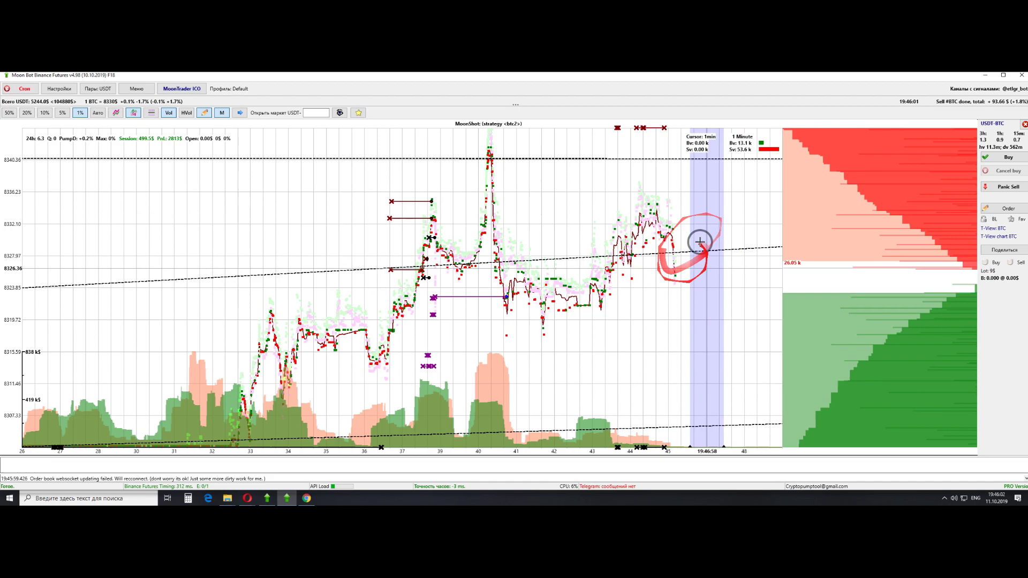
scroll(696, 294, down, 10)
scroll(689, 295, down, 3)
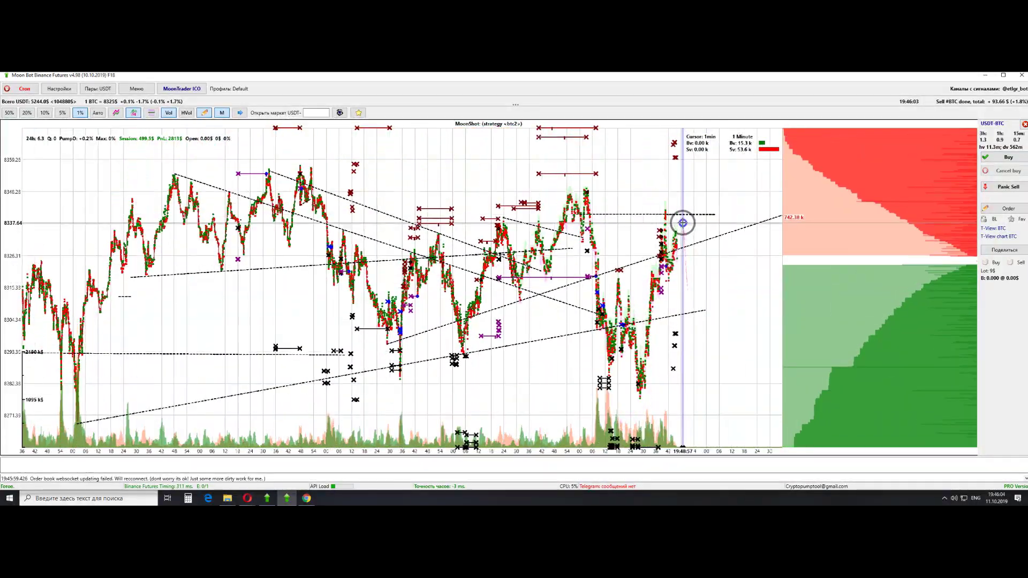
drag(428, 201, 576, 230)
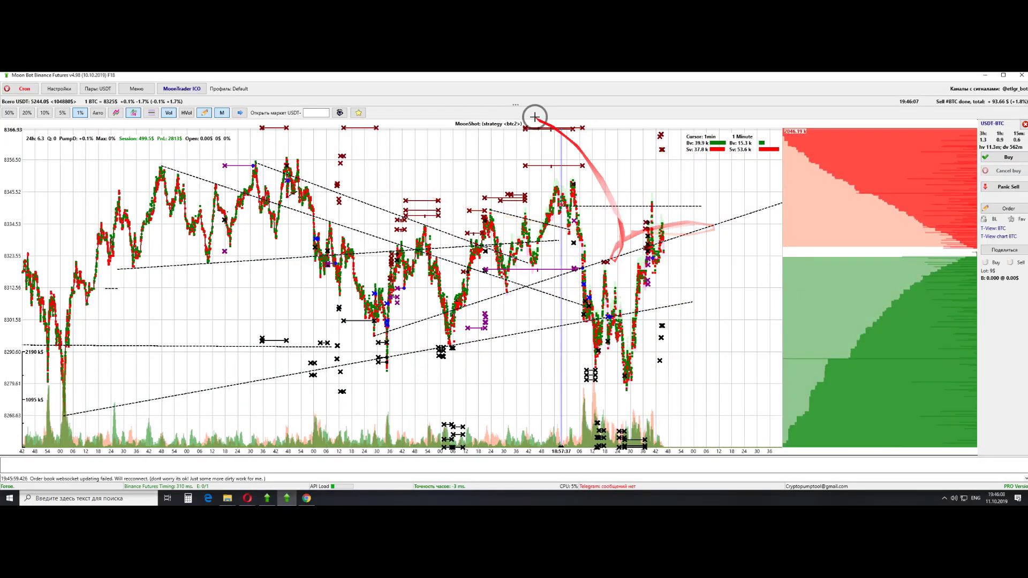
Open the order report and compare the trades sorted by ProfitUSDT and by newest BuyDate
click(513, 105)
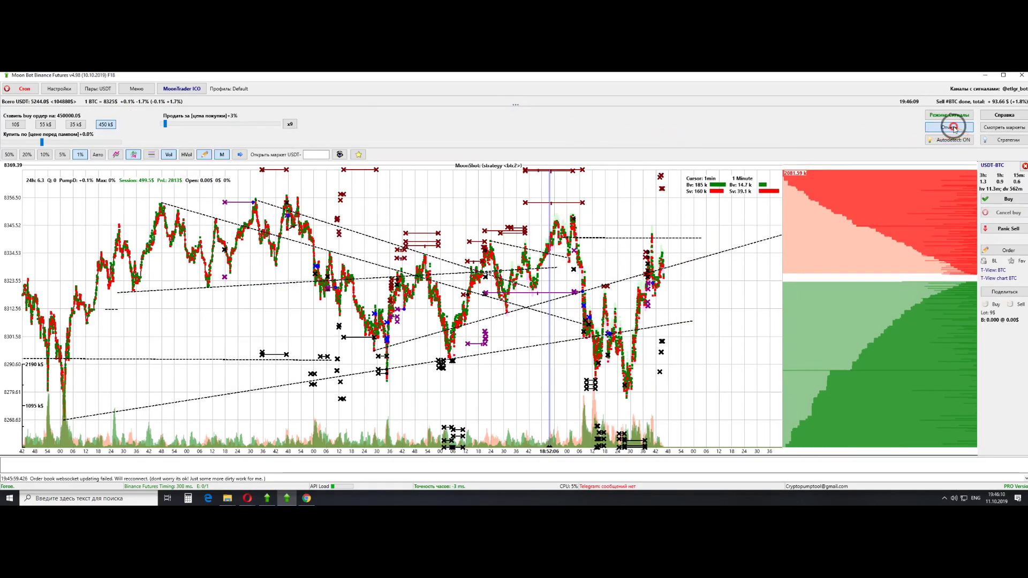
click(949, 127)
drag(1018, 76, 324, 124)
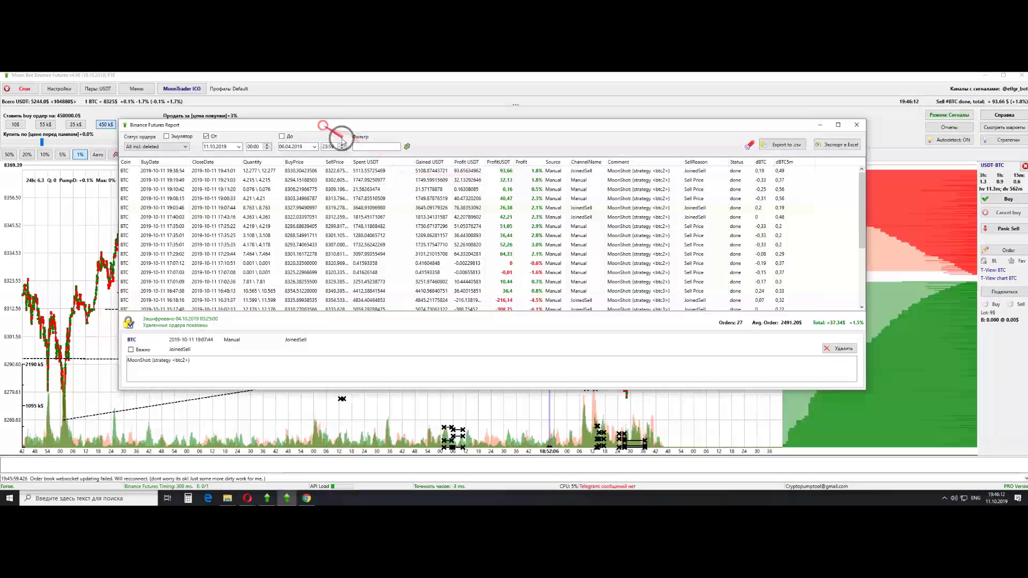
click(501, 162)
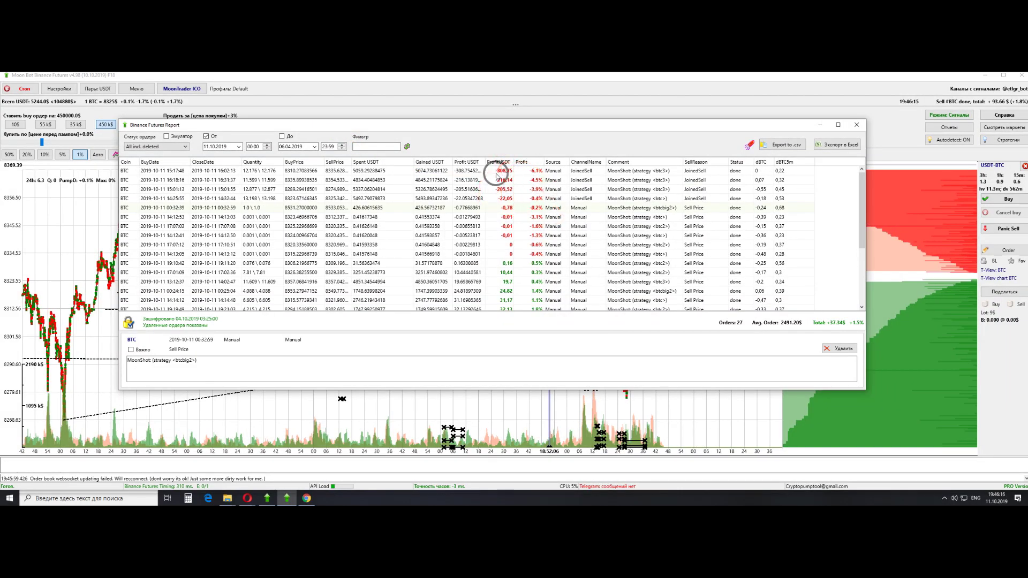
click(151, 162)
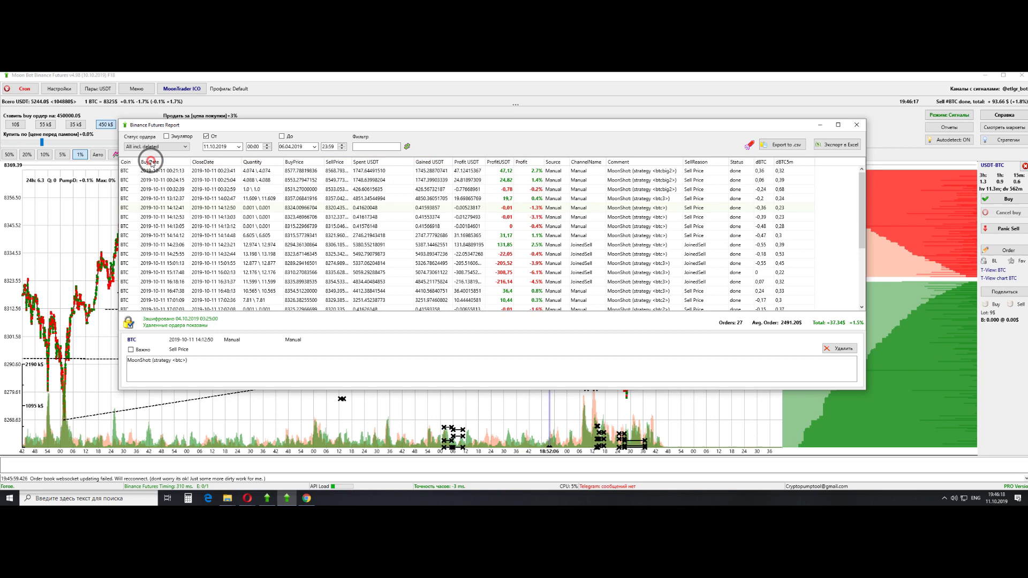
click(151, 162)
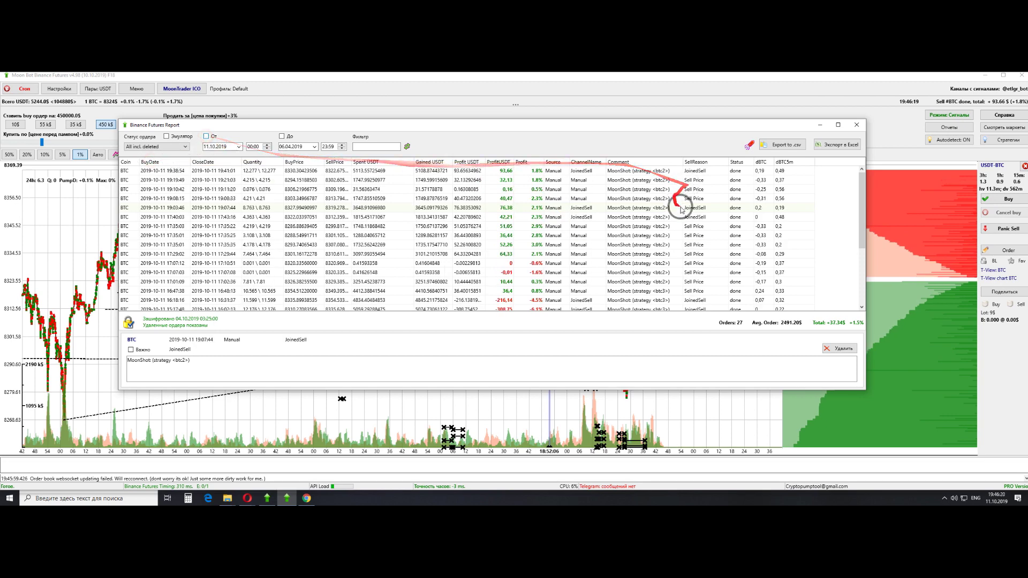
Turn off the report's start date filter and review the trade history down to the oldest orders
drag(691, 117, 708, 132)
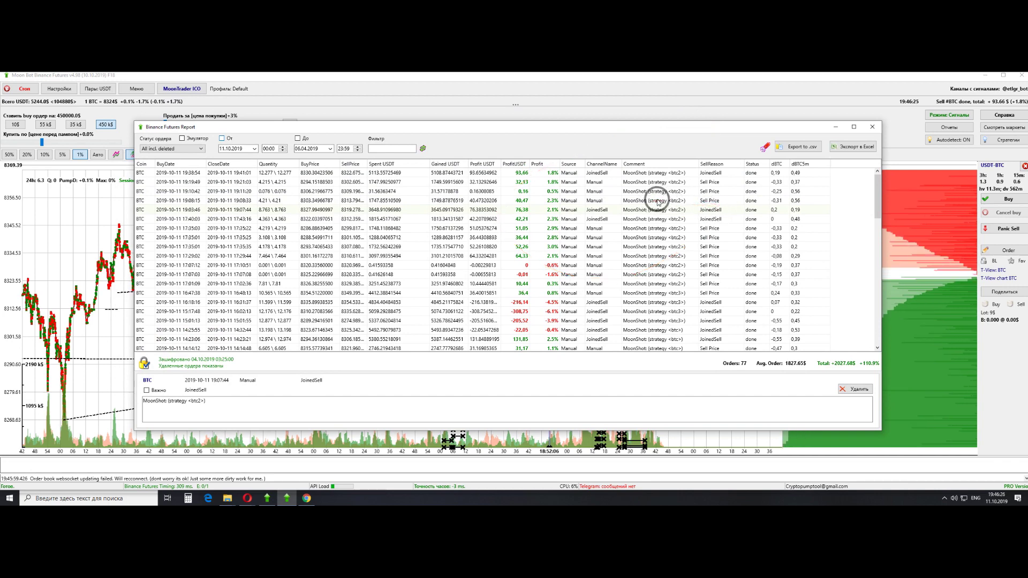
scroll(659, 202, down, 1)
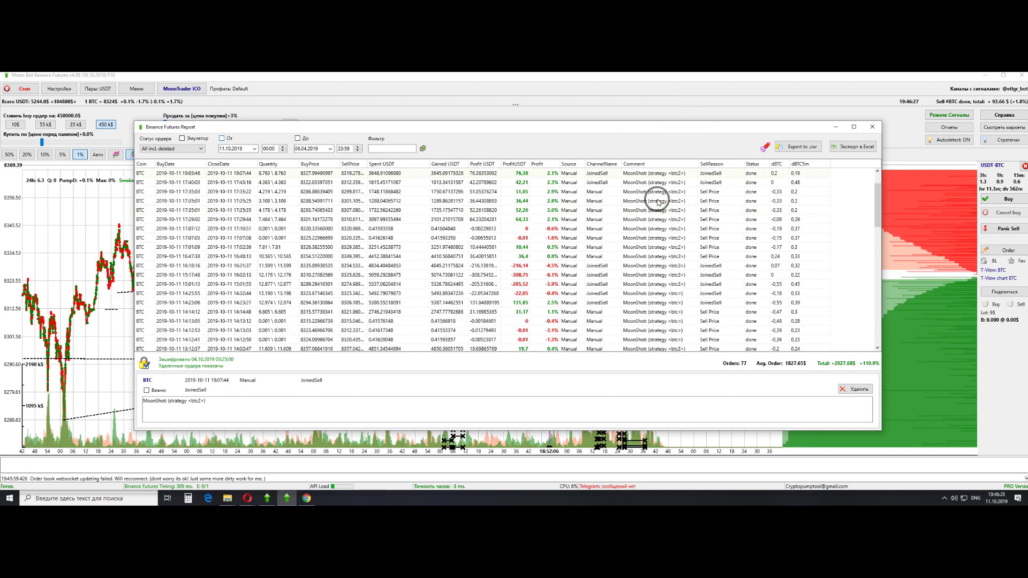
scroll(658, 202, down, 8)
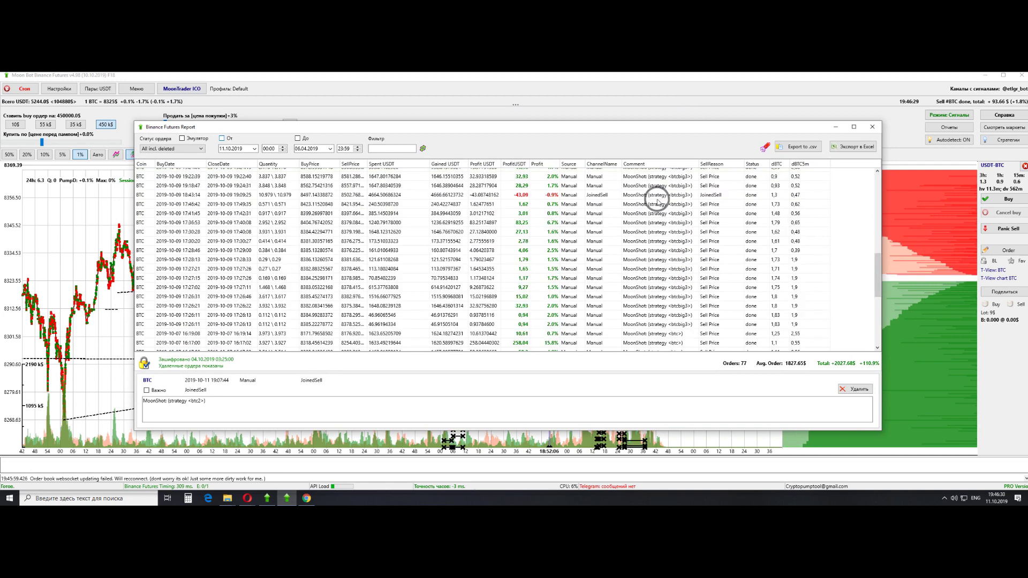
scroll(658, 201, down, 6)
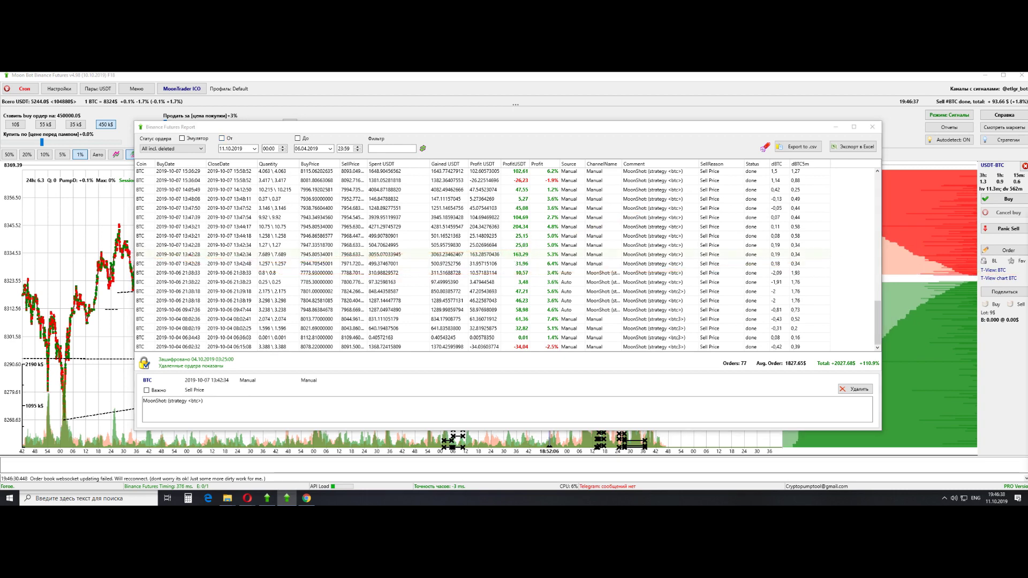
Bring up the Pump Chart window, close its second BTC chart and set the price scale to 10%
drag(1027, 294, 318, 110)
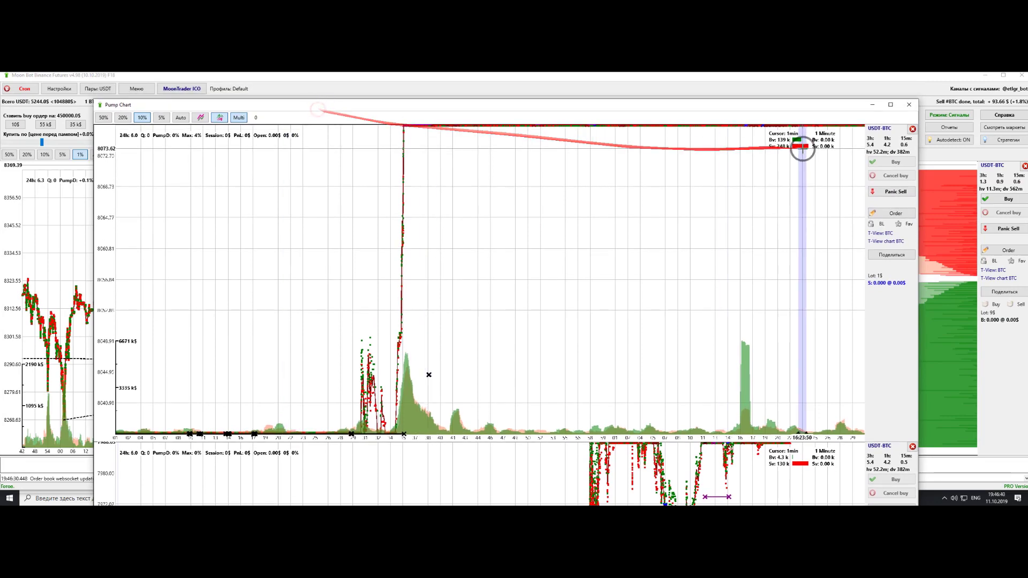
click(910, 447)
click(141, 119)
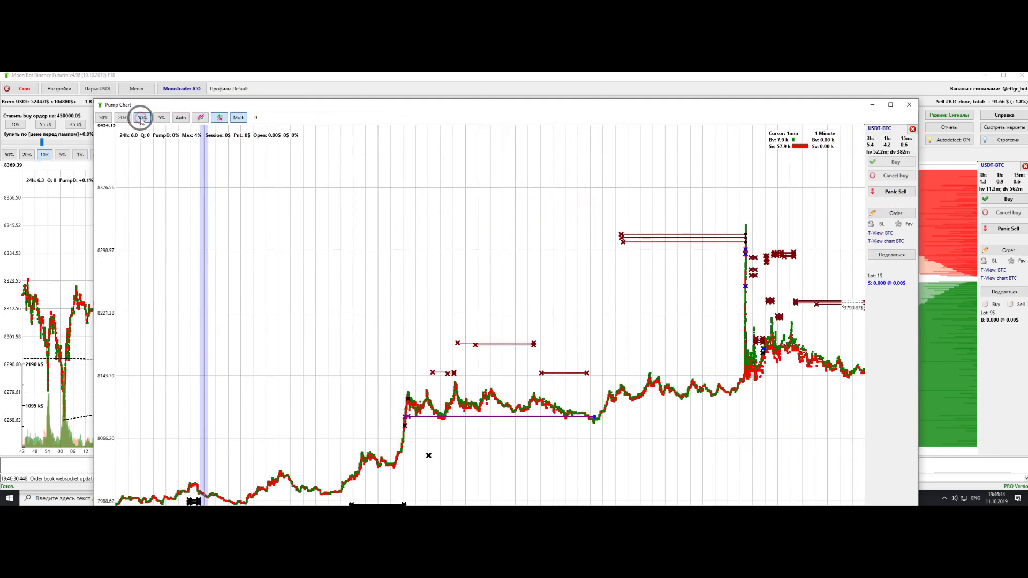
Go through the Pump Chart's BTC price history and examine the sharp upward price spikes in detail
drag(387, 314, 712, 239)
drag(354, 305, 793, 255)
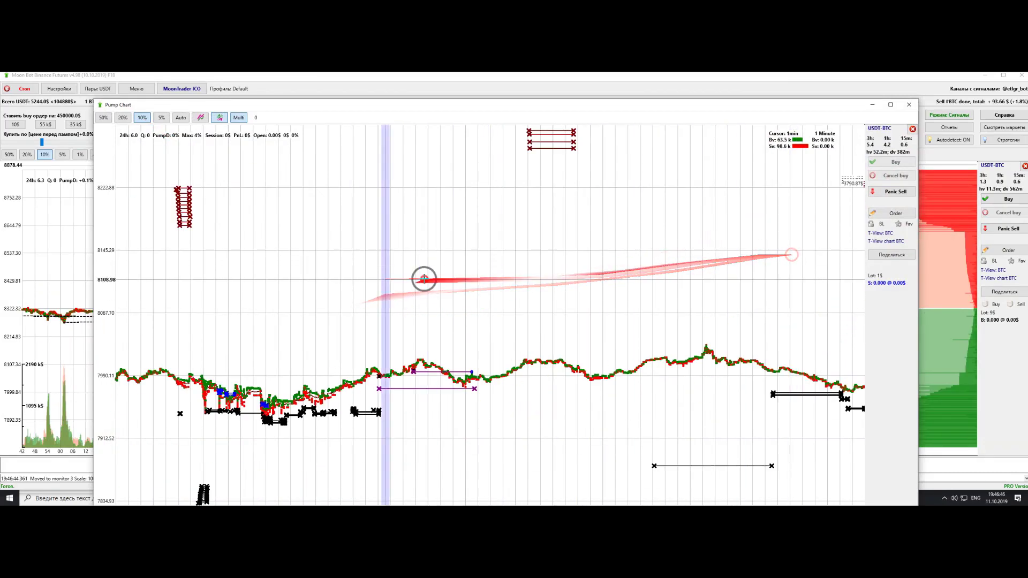
drag(424, 279, 799, 273)
drag(447, 299, 660, 279)
scroll(563, 278, up, 5)
drag(493, 274, 744, 258)
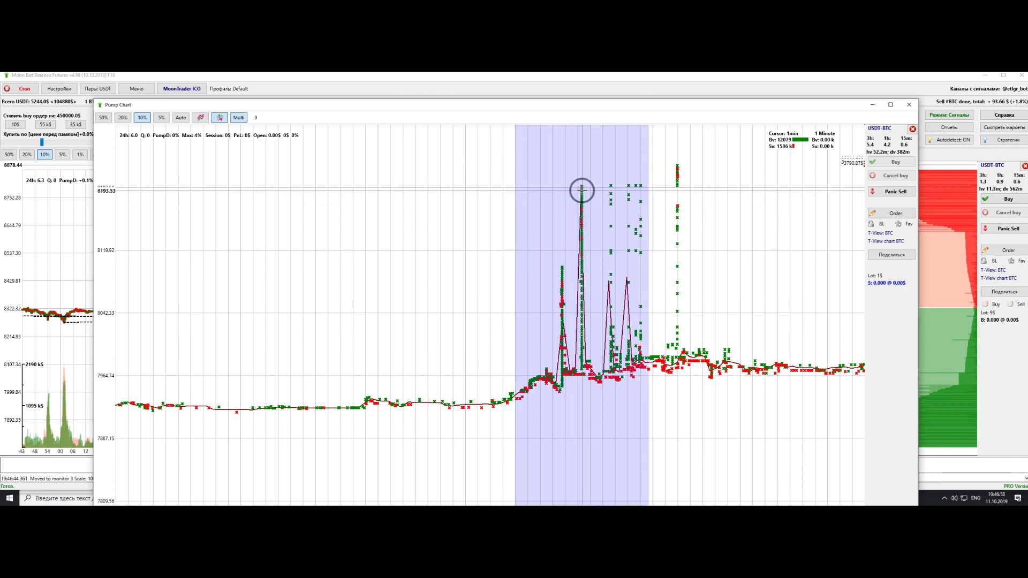
scroll(588, 197, up, 1)
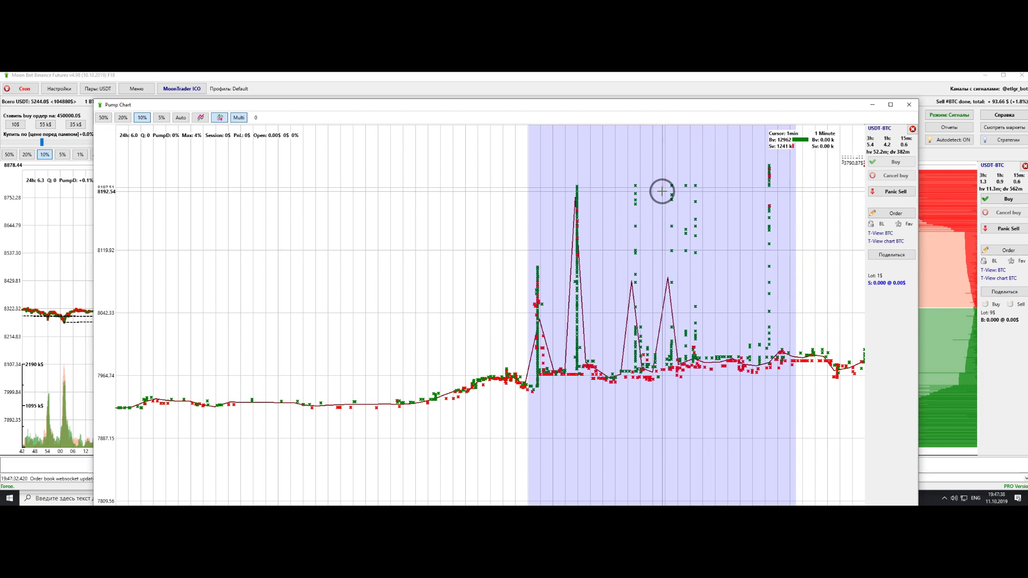
scroll(663, 192, down, 5)
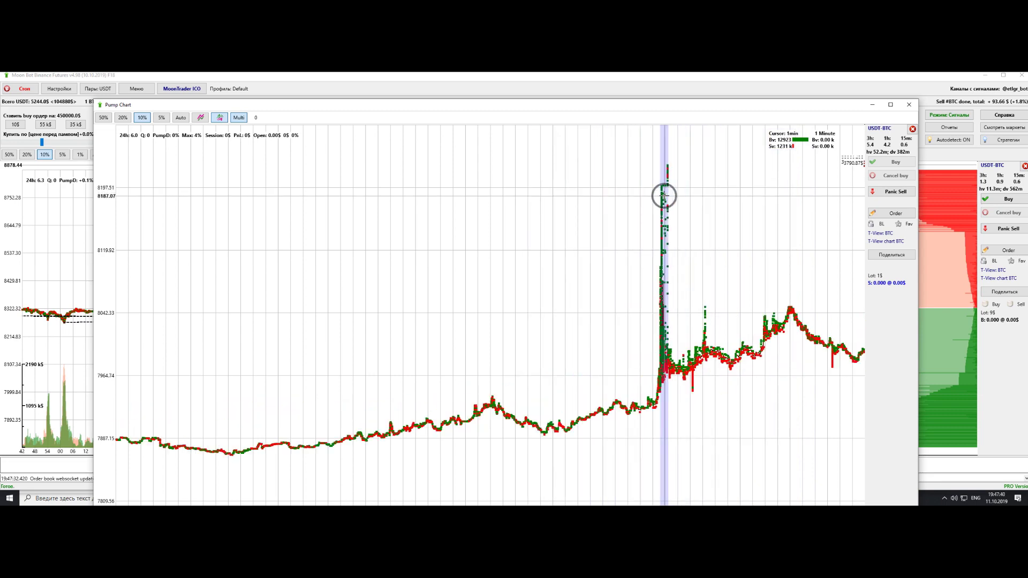
Examine the BTC orders and fills after the spikes in the Pump Chart, comparing the downward wicks with the surrounding price history
drag(741, 206, 531, 227)
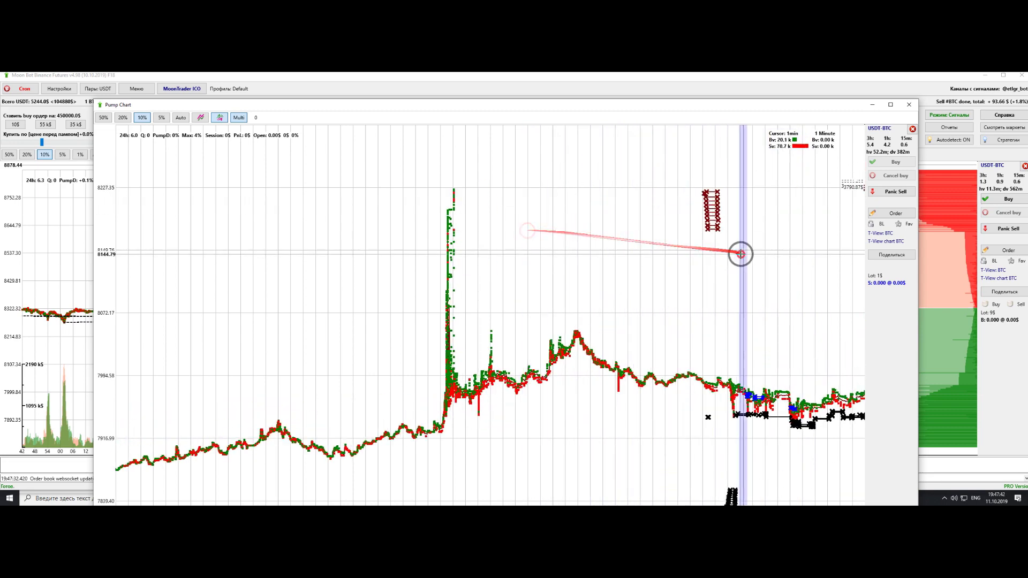
drag(739, 252, 659, 180)
scroll(662, 248, up, 5)
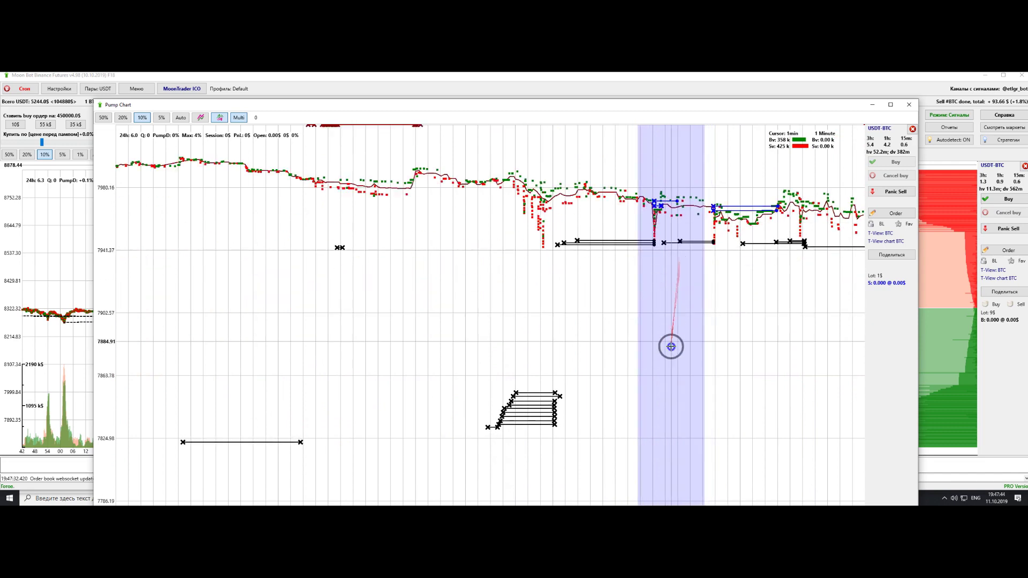
drag(670, 315, 668, 332)
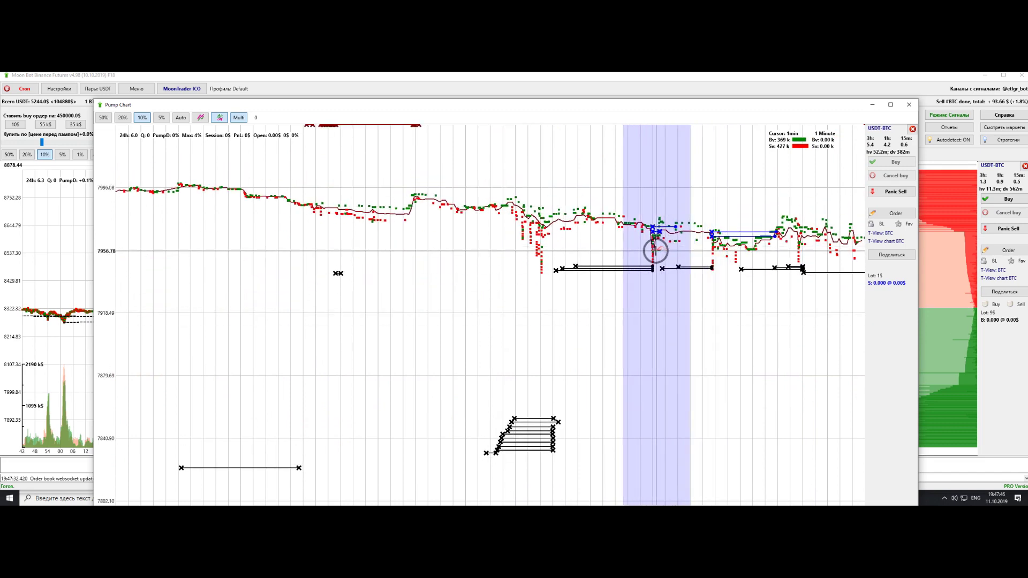
scroll(655, 251, up, 3)
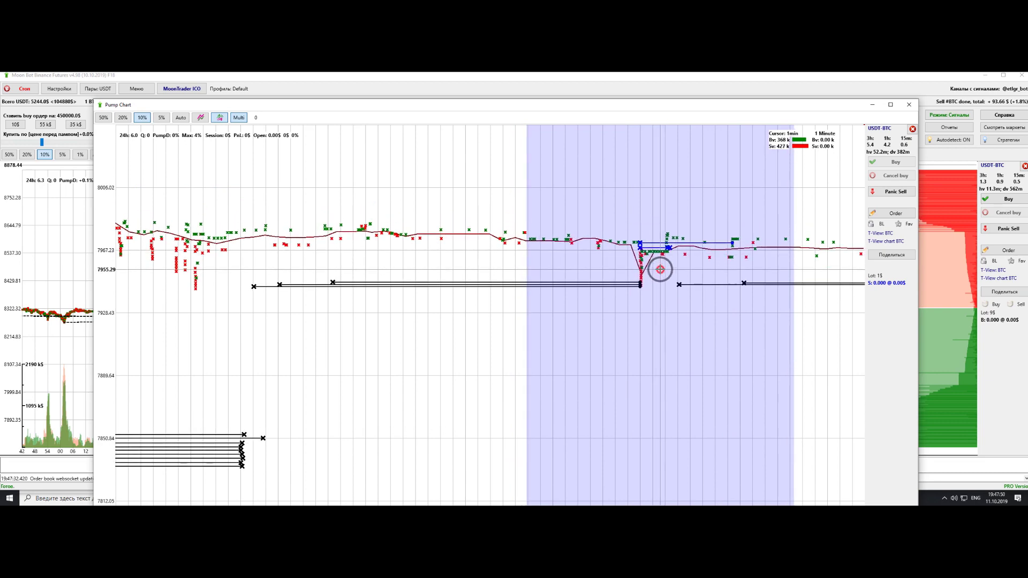
scroll(665, 230, down, 3)
drag(719, 225, 615, 230)
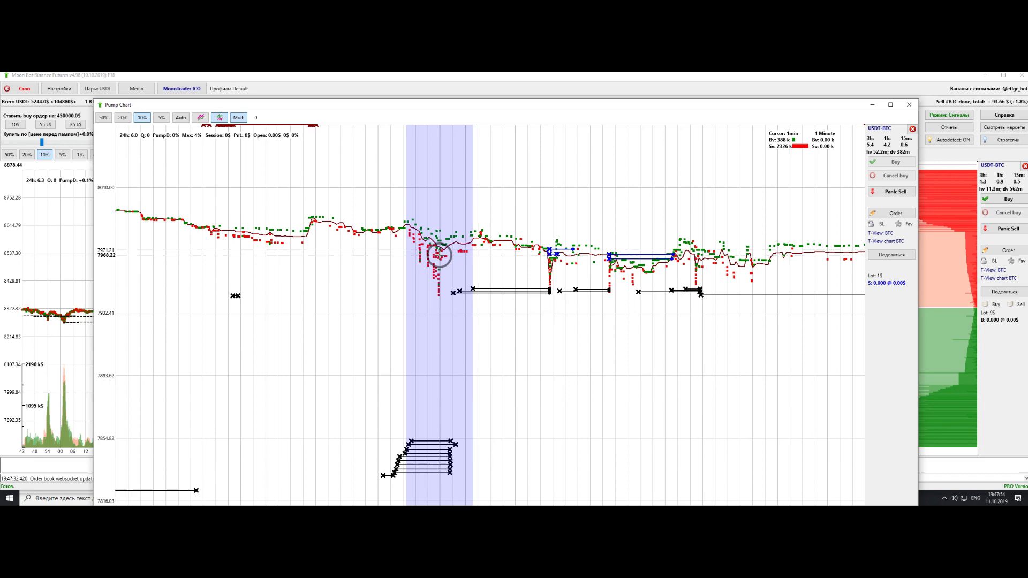
scroll(439, 255, down, 4)
drag(356, 271, 587, 252)
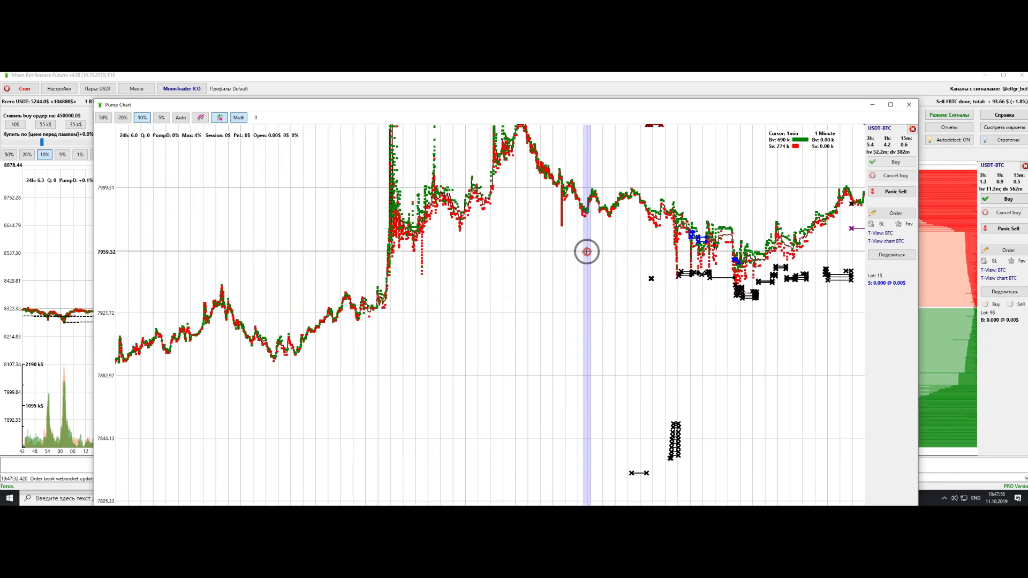
drag(482, 252, 517, 269)
scroll(702, 248, up, 3)
drag(718, 213, 628, 230)
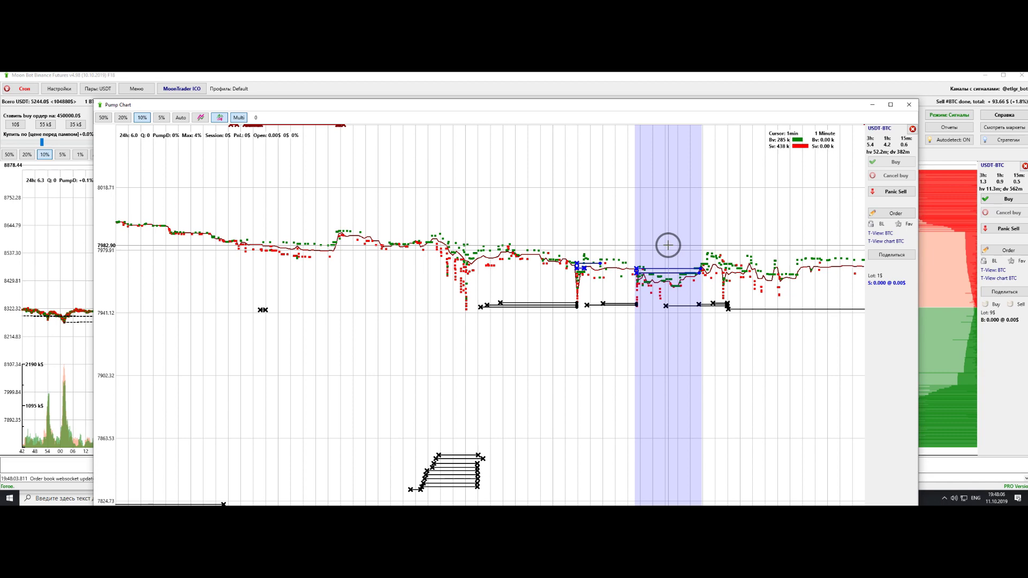
scroll(641, 242, down, 3)
Return to the cluster of sharp upward BTC spikes and examine its individual price jumps in close-up
drag(455, 276, 680, 326)
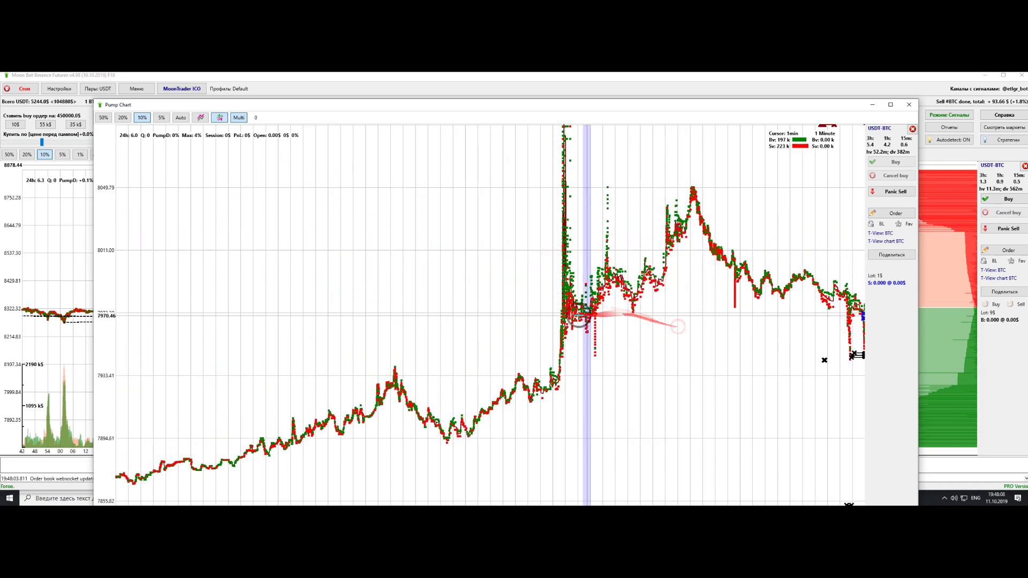
scroll(582, 311, up, 3)
drag(534, 317, 521, 236)
drag(502, 295, 592, 219)
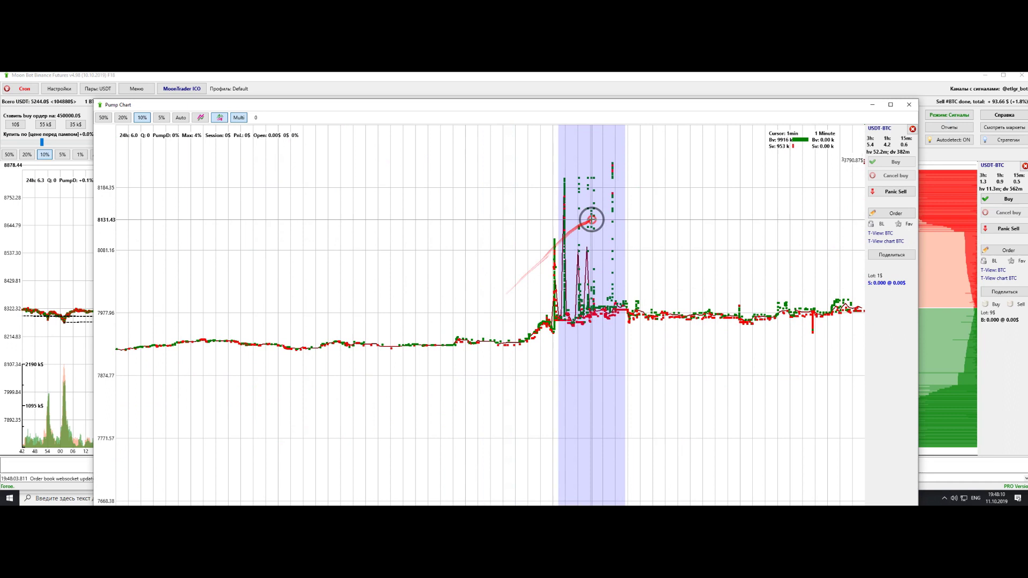
scroll(587, 219, up, 2)
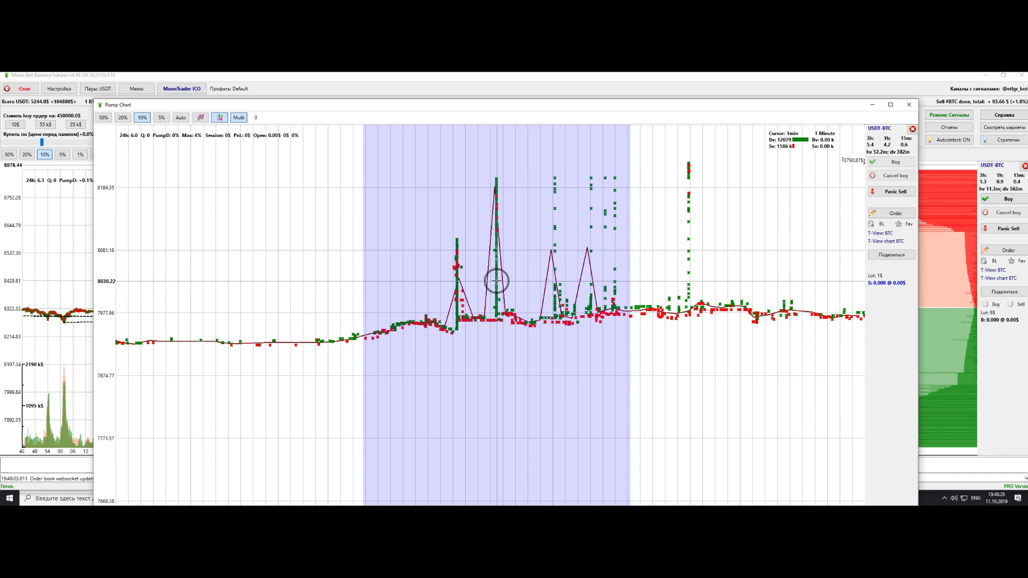
scroll(702, 238, down, 5)
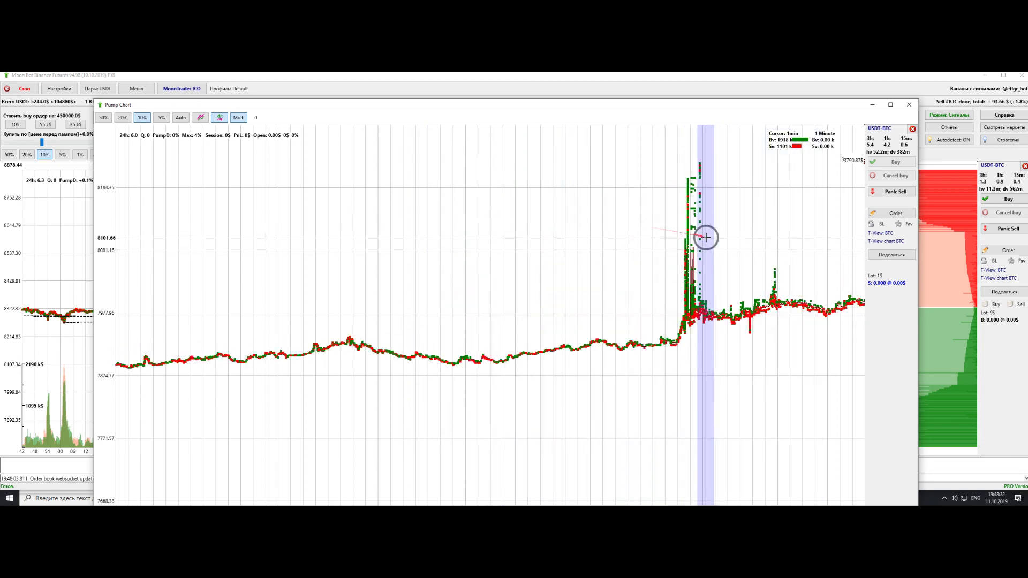
Go forward through the Pump Chart's BTC history to the next sharp upward spike with short order lines at its peak
drag(736, 241, 536, 228)
drag(750, 248, 477, 257)
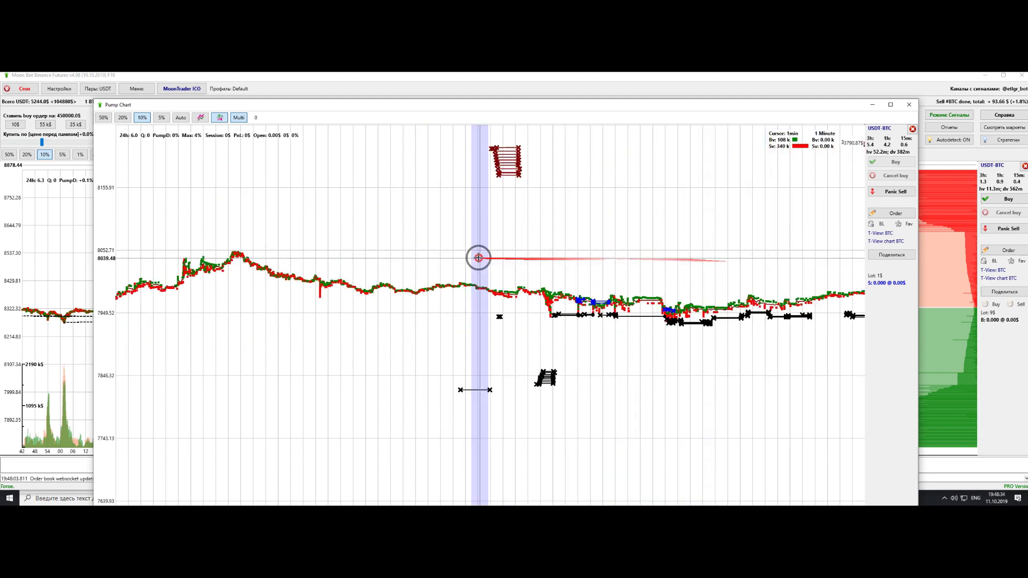
scroll(651, 252, down, 5)
drag(708, 248, 467, 295)
scroll(751, 248, up, 5)
mouse_move(750, 248)
mouse_down()
mouse_move(605, 264)
mouse_move(294, 265)
mouse_up()
scroll(716, 246, up, 5)
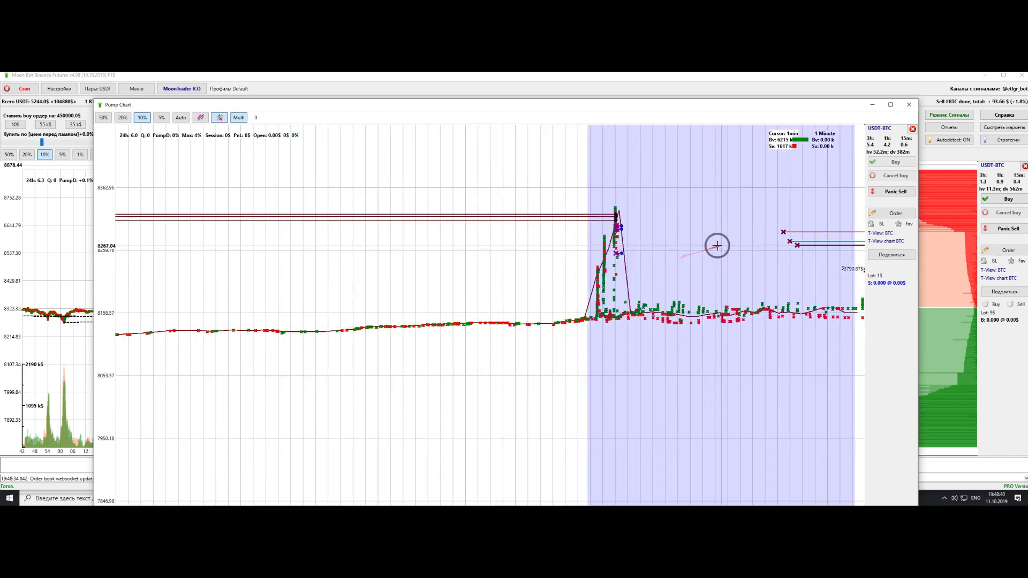
drag(562, 248, 712, 239)
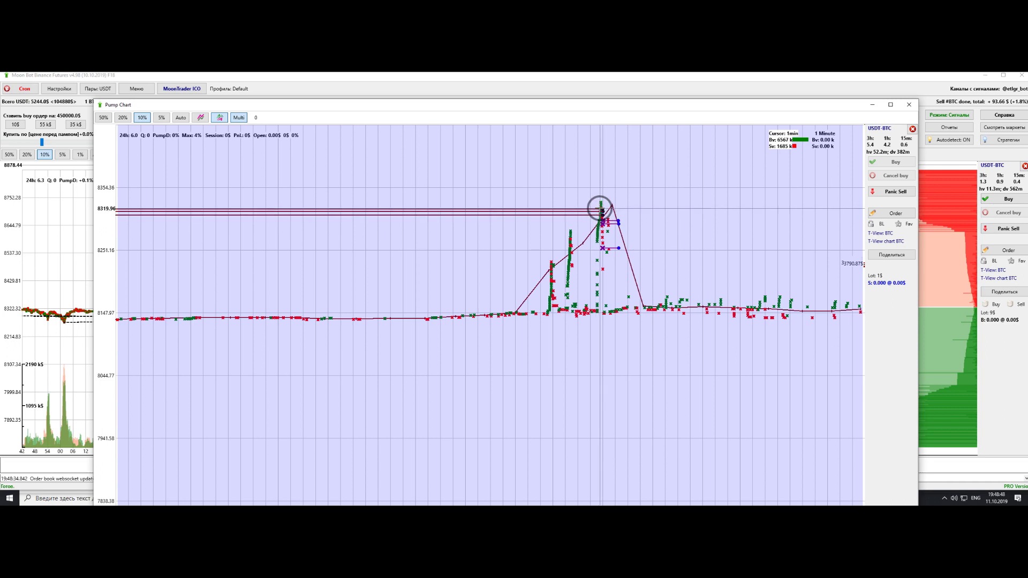
Reset the Pump Chart's price scale to 10% and examine the short orders and their closing fills around the spike's peak
click(146, 119)
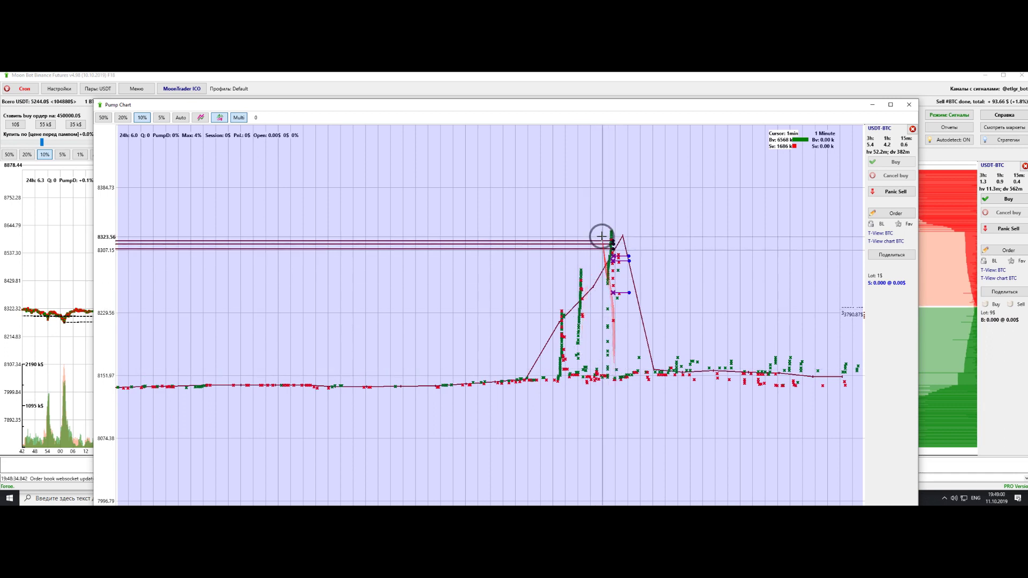
drag(612, 250, 603, 379)
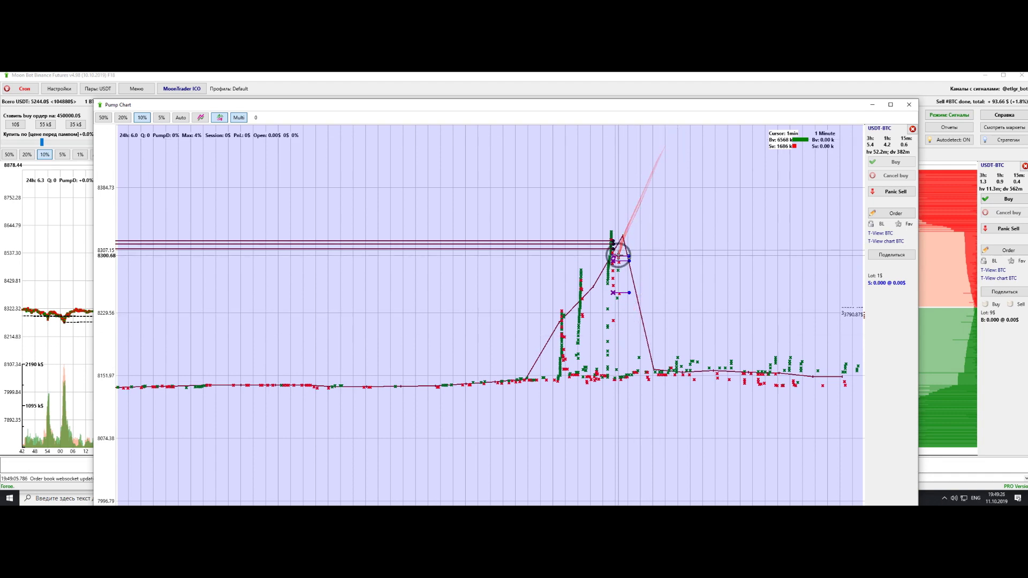
mouse_move(610, 242)
mouse_down()
mouse_move(613, 363)
mouse_move(596, 435)
mouse_up()
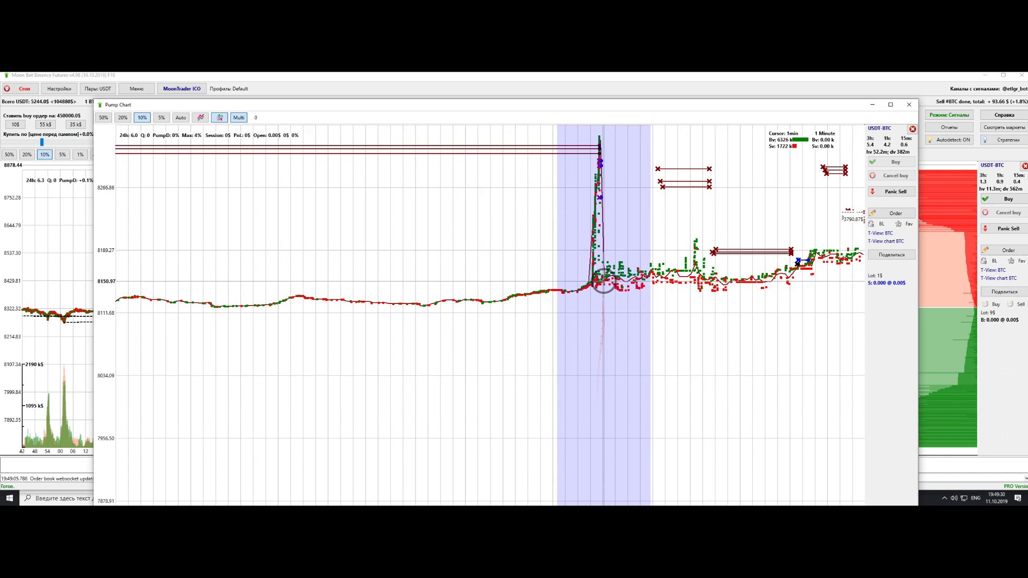
drag(597, 271, 616, 320)
scroll(616, 321, up, 3)
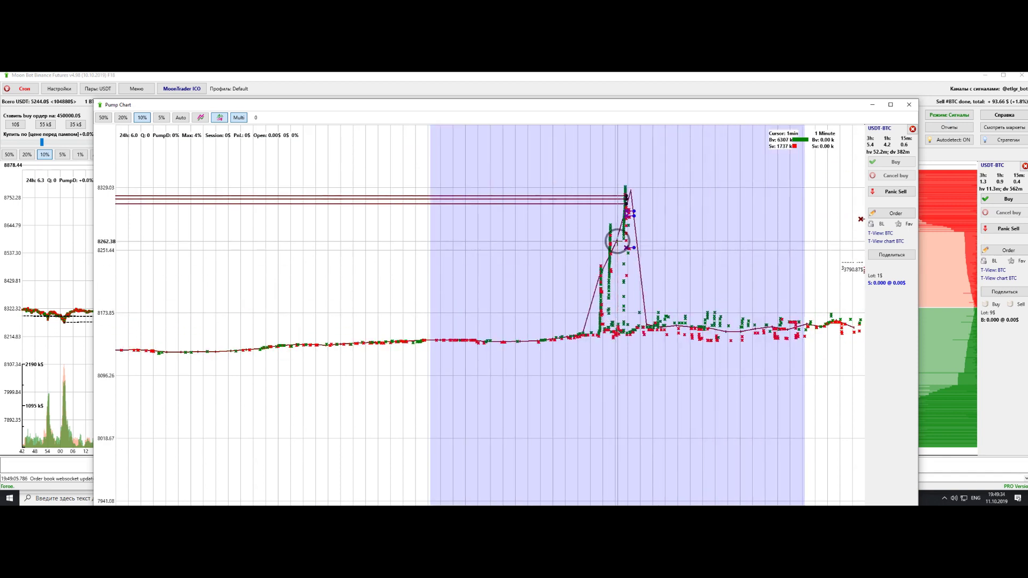
mouse_move(618, 241)
mouse_down()
mouse_move(629, 220)
mouse_move(625, 438)
mouse_up()
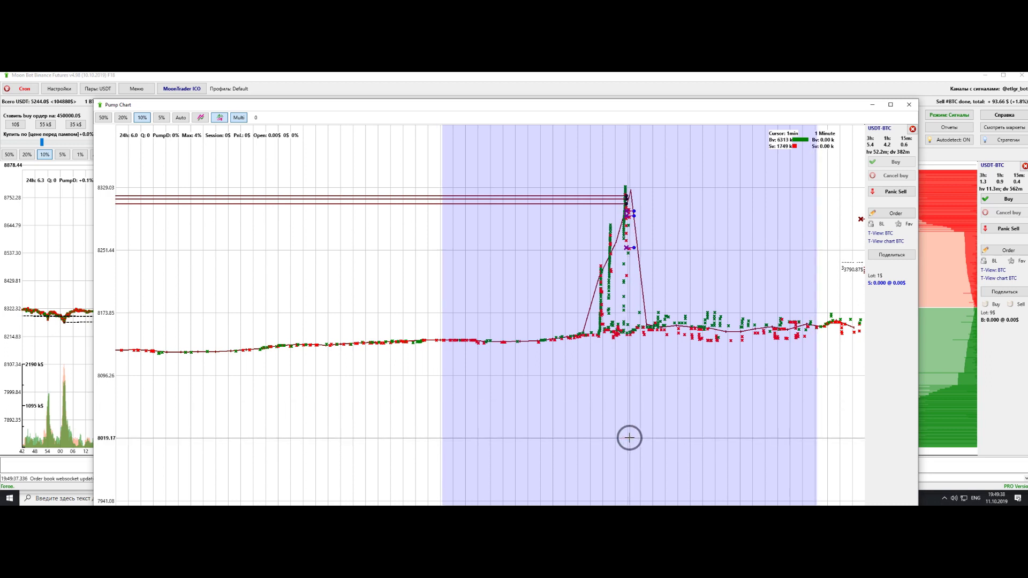
mouse_move(629, 438)
mouse_down()
mouse_move(639, 388)
mouse_move(609, 219)
mouse_move(619, 208)
mouse_up()
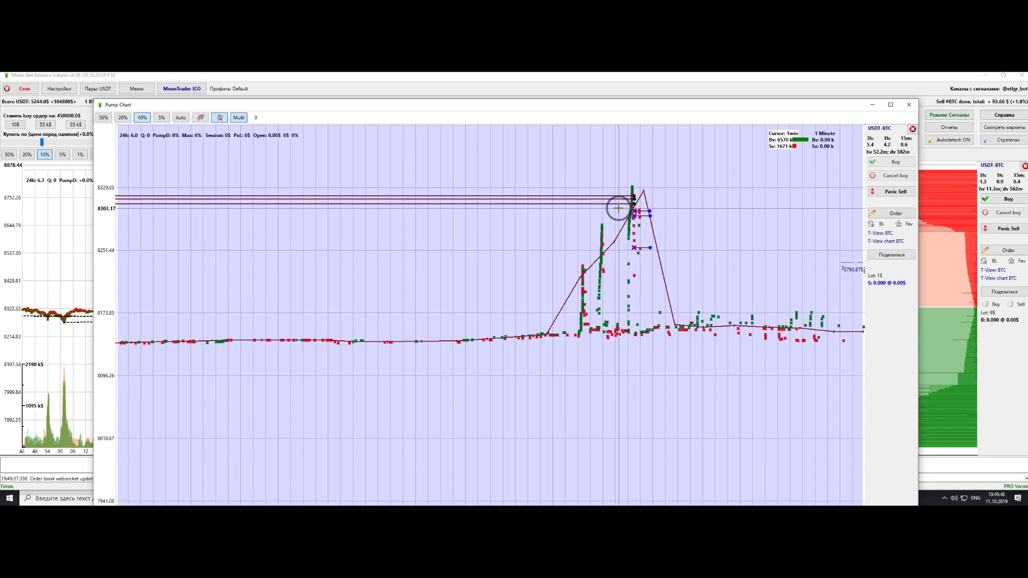
mouse_move(619, 208)
mouse_down()
mouse_move(633, 202)
mouse_move(650, 248)
mouse_move(643, 230)
mouse_move(642, 292)
mouse_move(659, 239)
mouse_move(689, 271)
mouse_move(700, 248)
mouse_move(548, 252)
mouse_move(671, 183)
mouse_move(673, 246)
mouse_move(553, 237)
mouse_move(662, 259)
mouse_up()
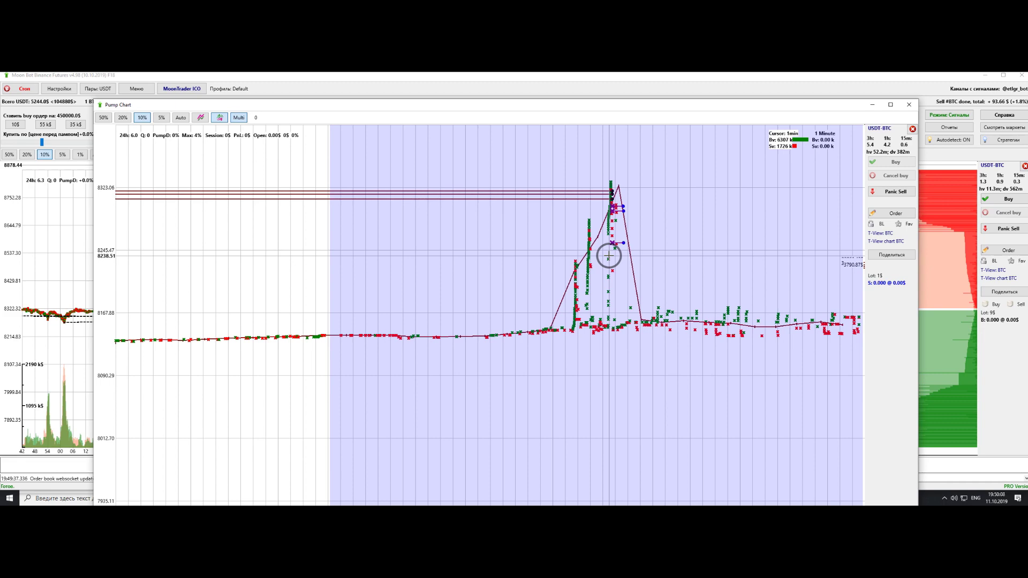
drag(609, 256, 611, 254)
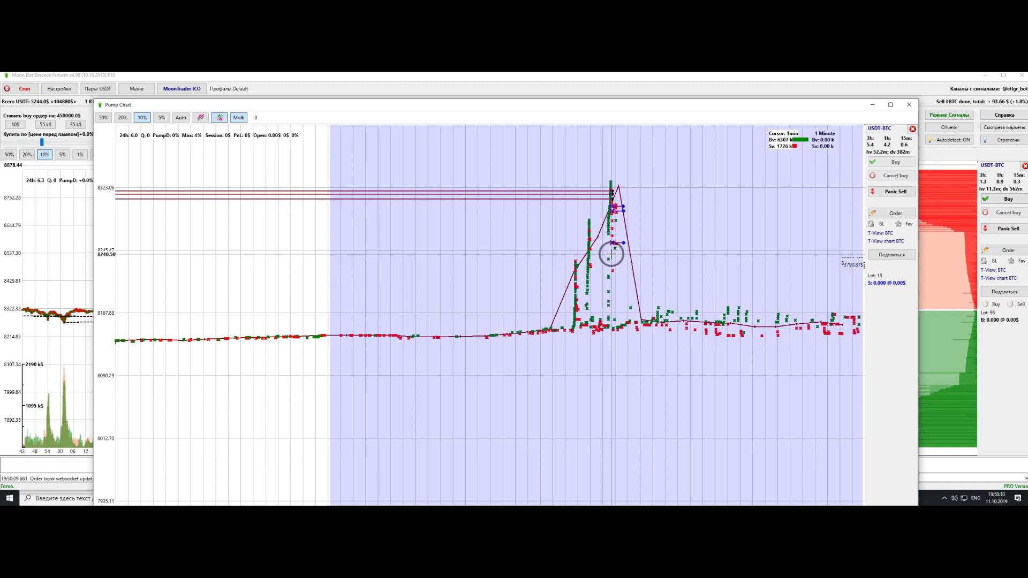
Close the Pump Chart and Binance Futures Report windows, and switch from Moon Bot to the BTCUSDT page on Binance Futures
drag(611, 254, 915, 109)
click(915, 109)
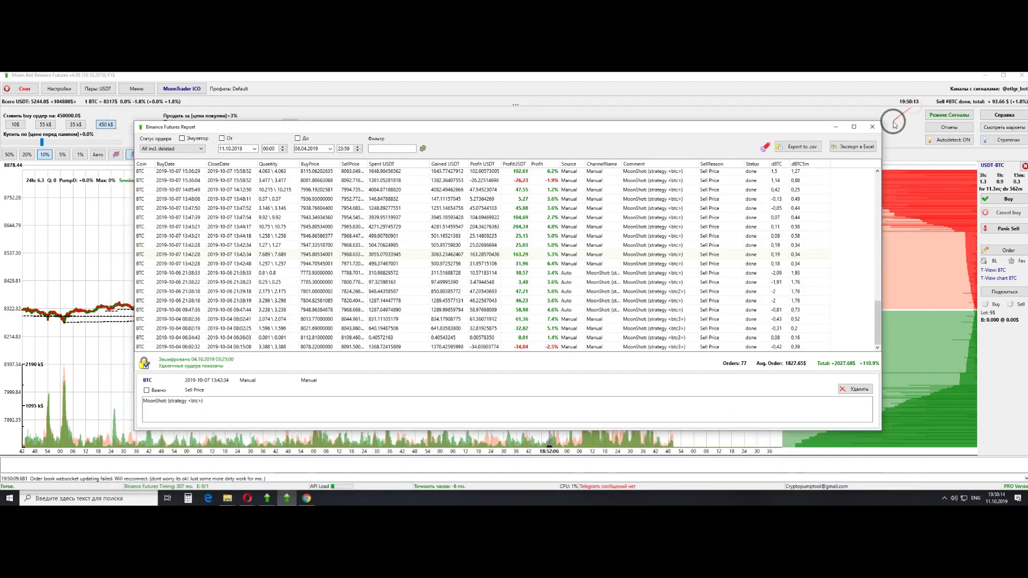
click(872, 127)
click(985, 75)
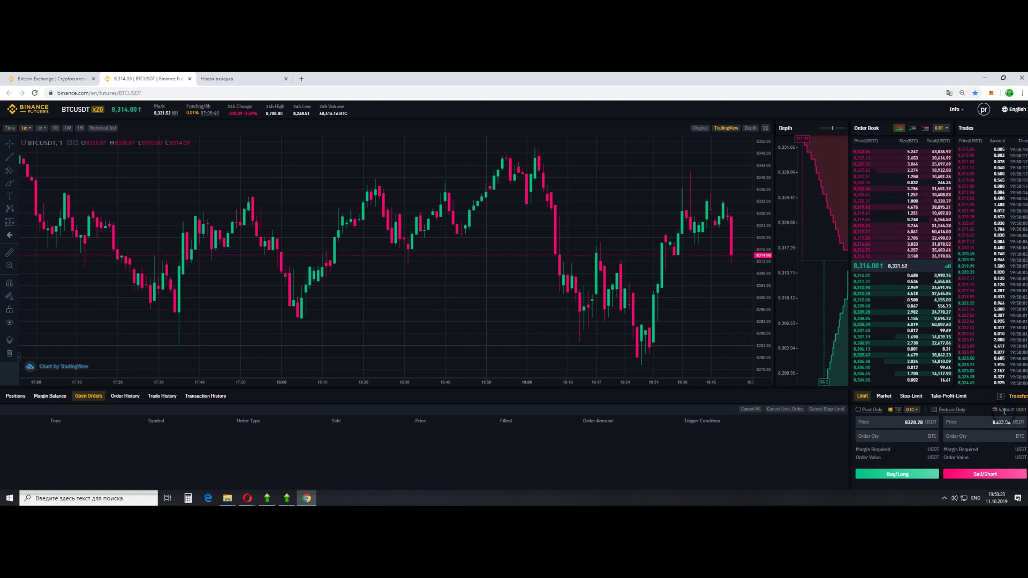
Review the Open Orders list and the available USDT balance on the Binance Futures BTCUSDT page
drag(1004, 411, 700, 322)
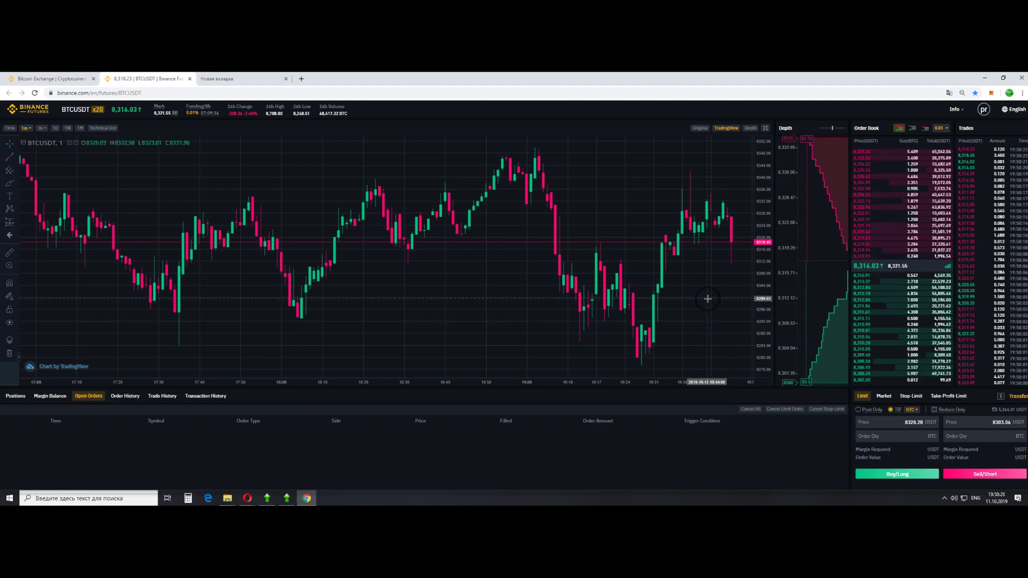
drag(631, 319, 226, 461)
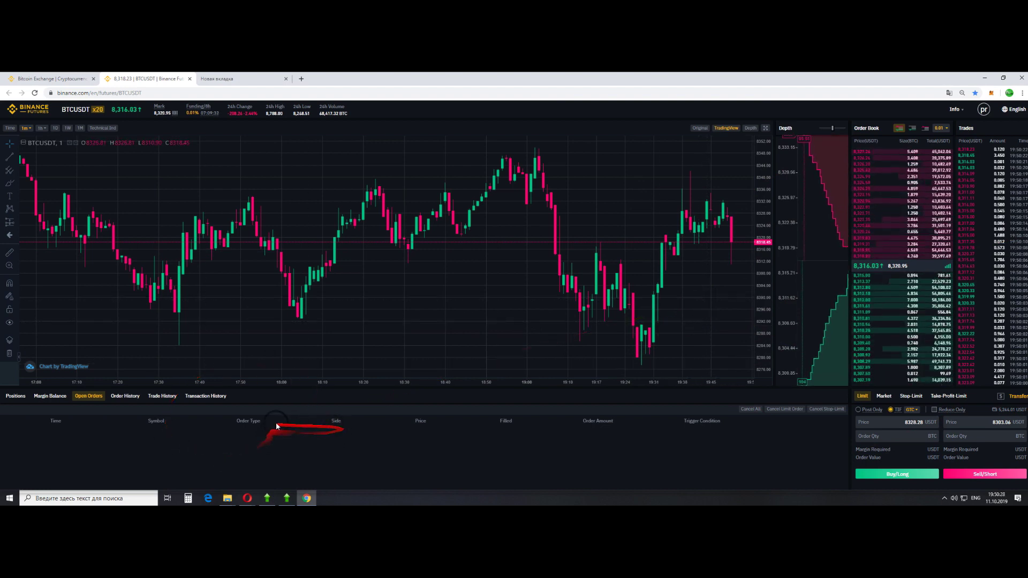
drag(277, 427, 637, 445)
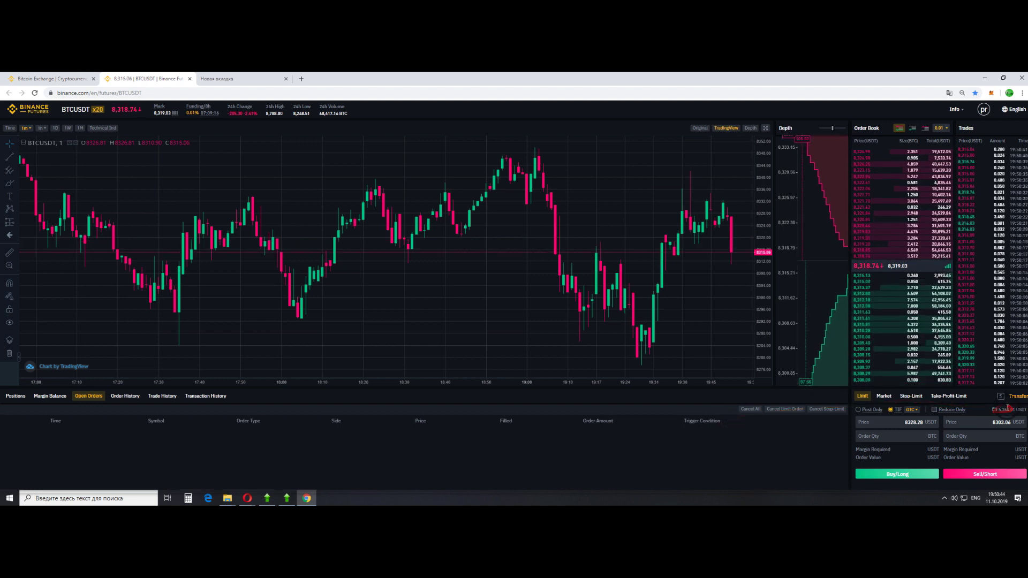
drag(1006, 408, 647, 414)
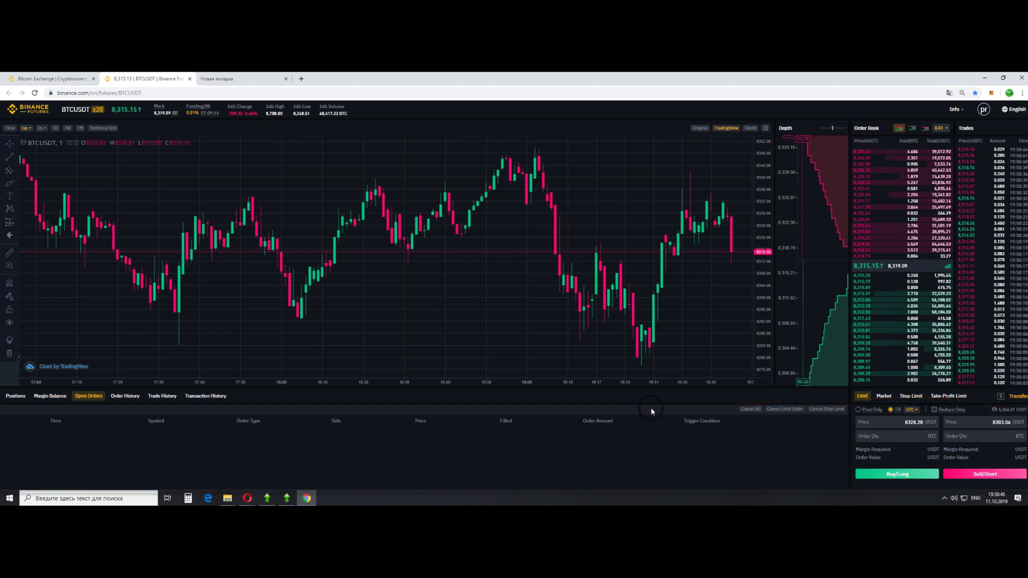
drag(589, 440, 450, 424)
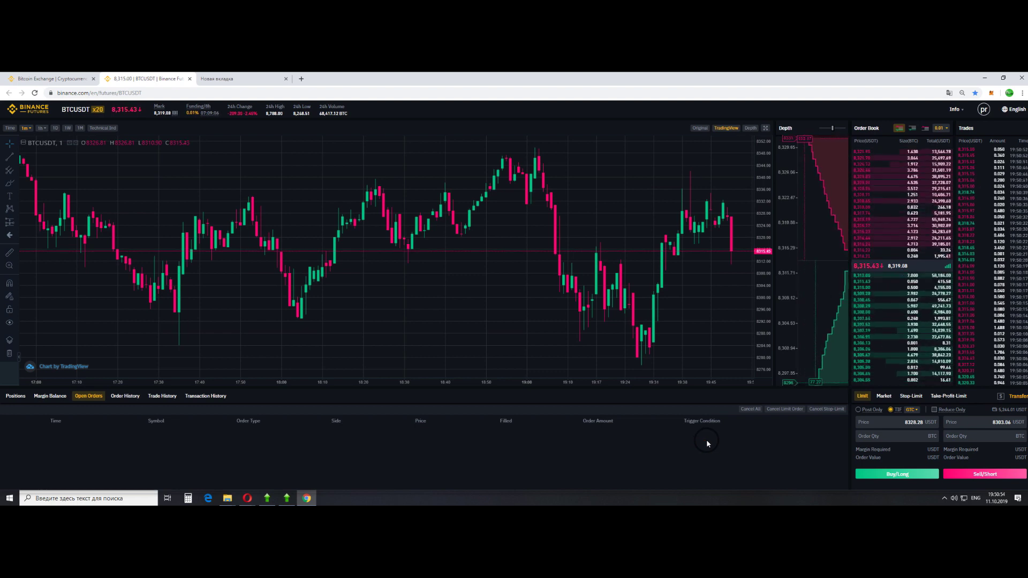
mouse_move(583, 427)
mouse_down()
mouse_move(207, 428)
mouse_move(383, 426)
mouse_up()
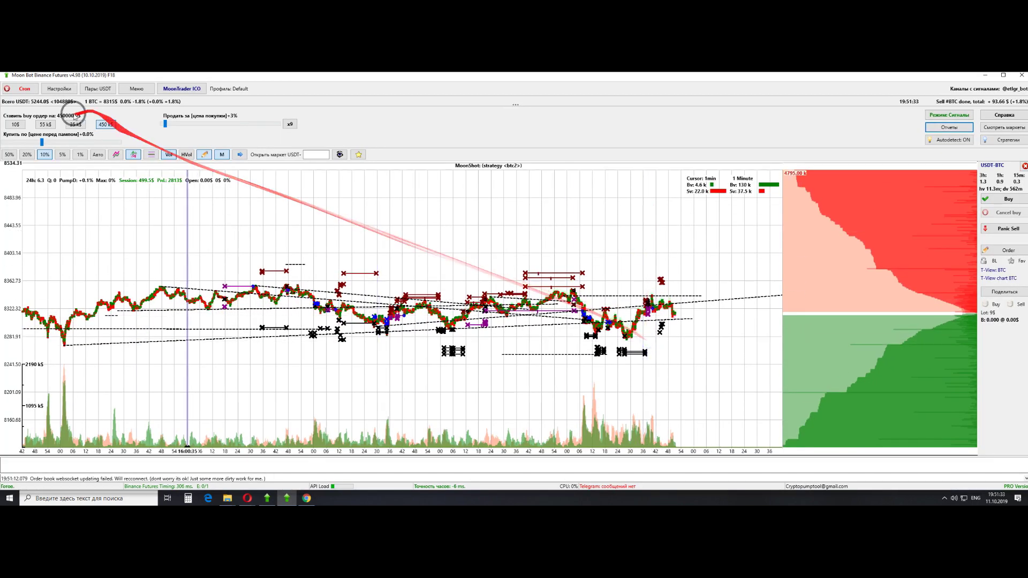
Switch back to Moon Bot, set the main BTC chart's price scale to 1% and collapse the order settings area above it
click(63, 155)
click(81, 154)
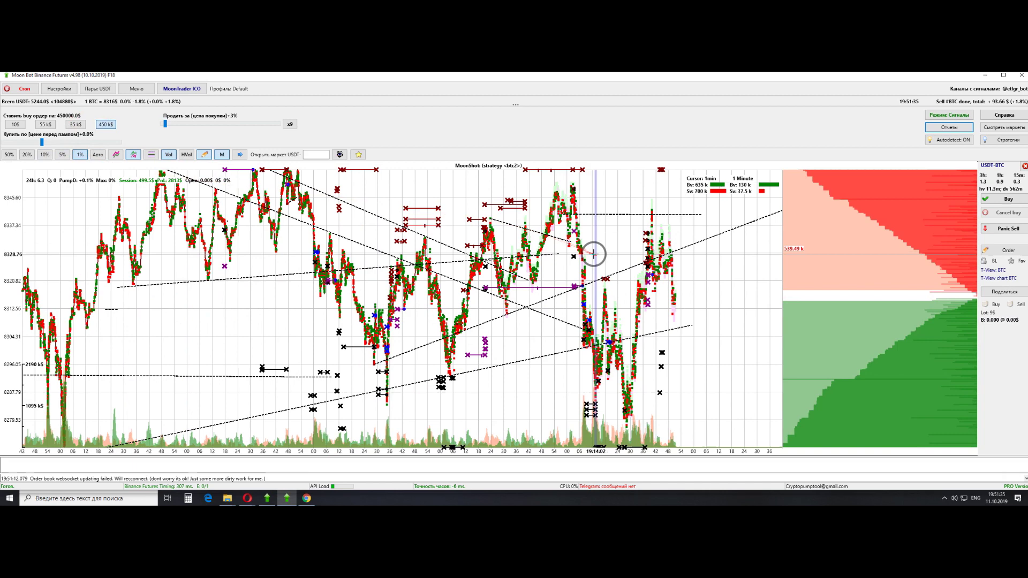
click(515, 107)
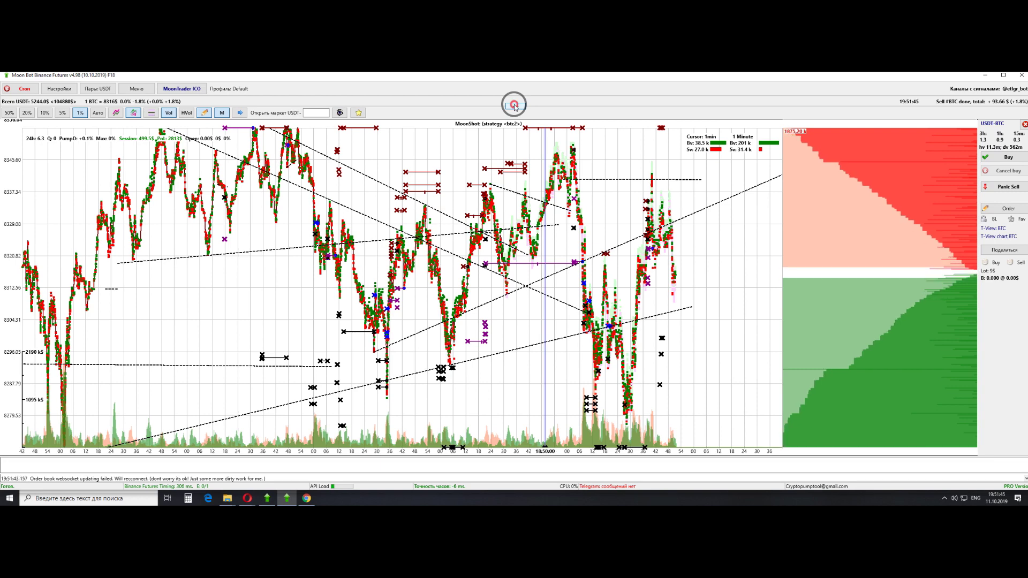
click(513, 106)
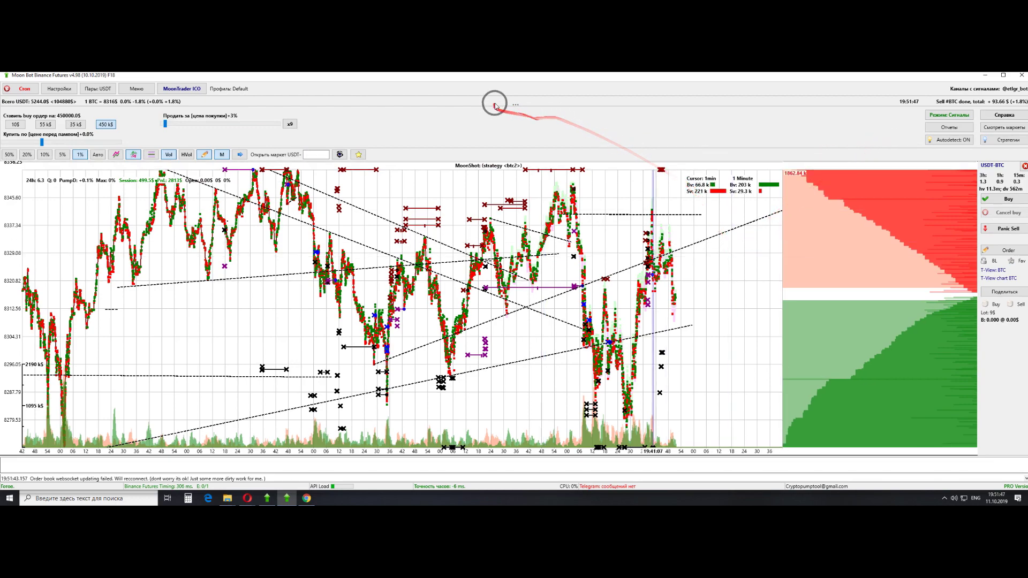
click(514, 106)
scroll(720, 209, up, 5)
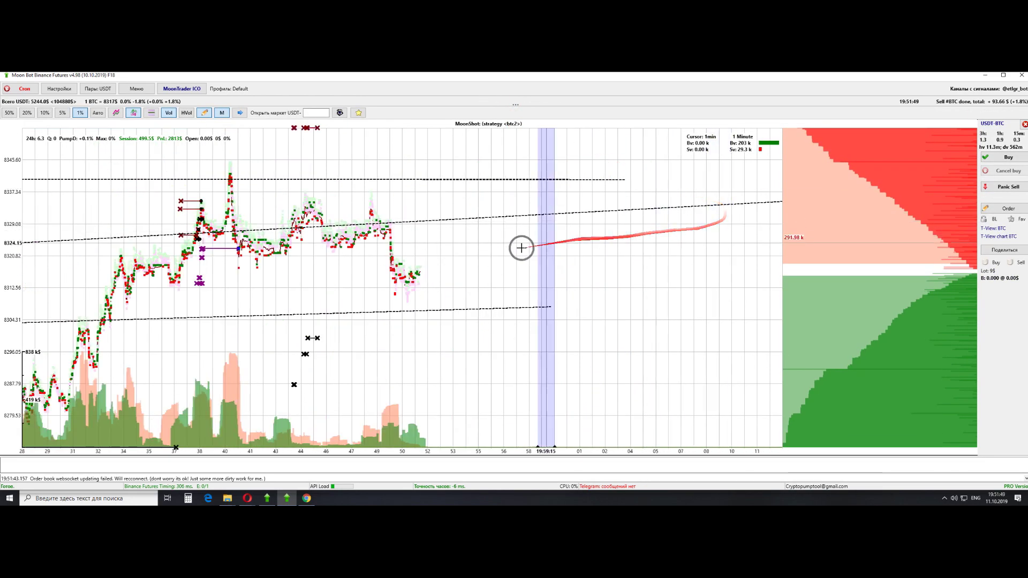
drag(490, 253, 655, 285)
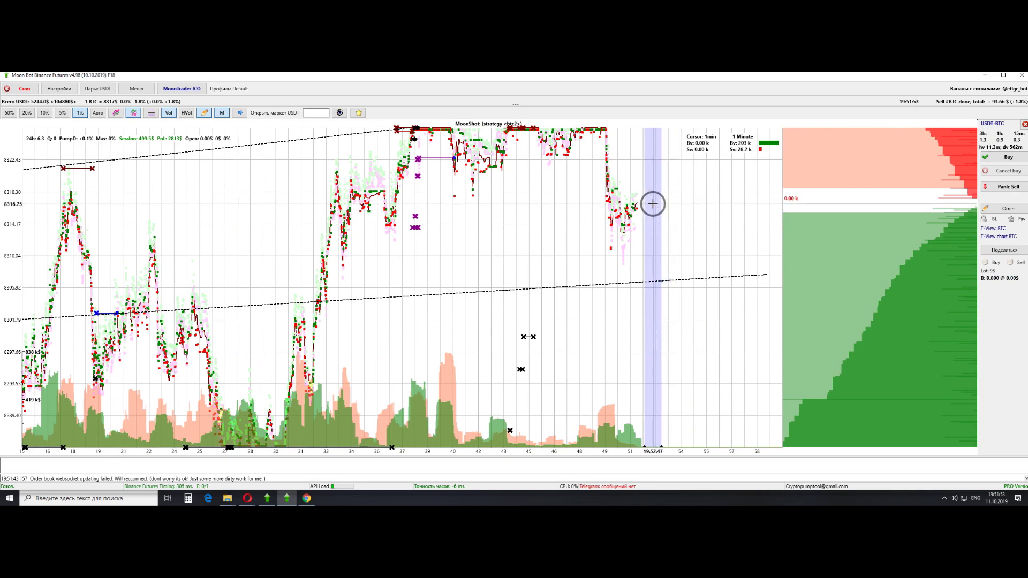
Examine the latest BTC price movement and the past trade marks on the Binance Futures chart at several time scales
drag(652, 204, 659, 223)
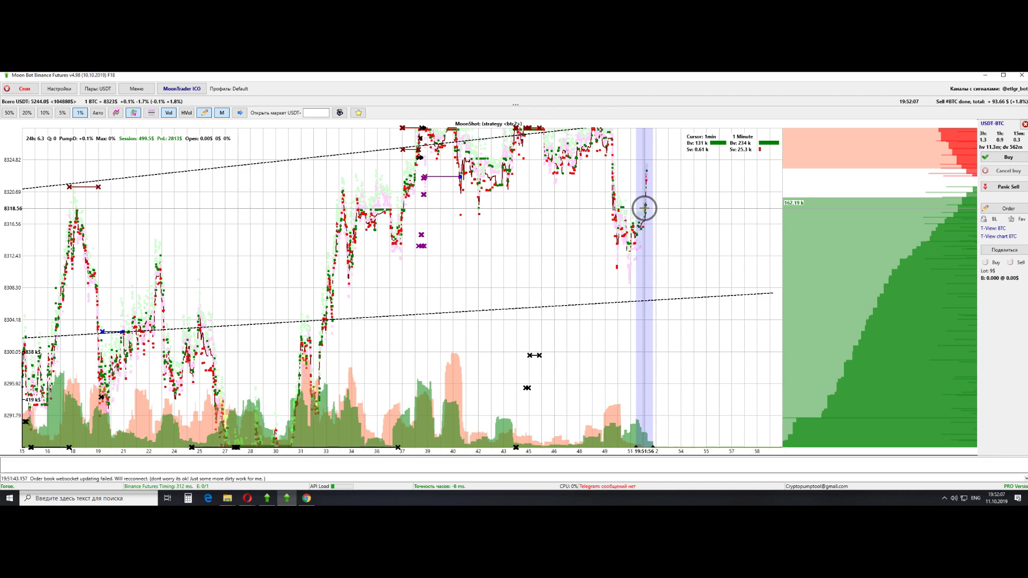
scroll(654, 193, up, 3)
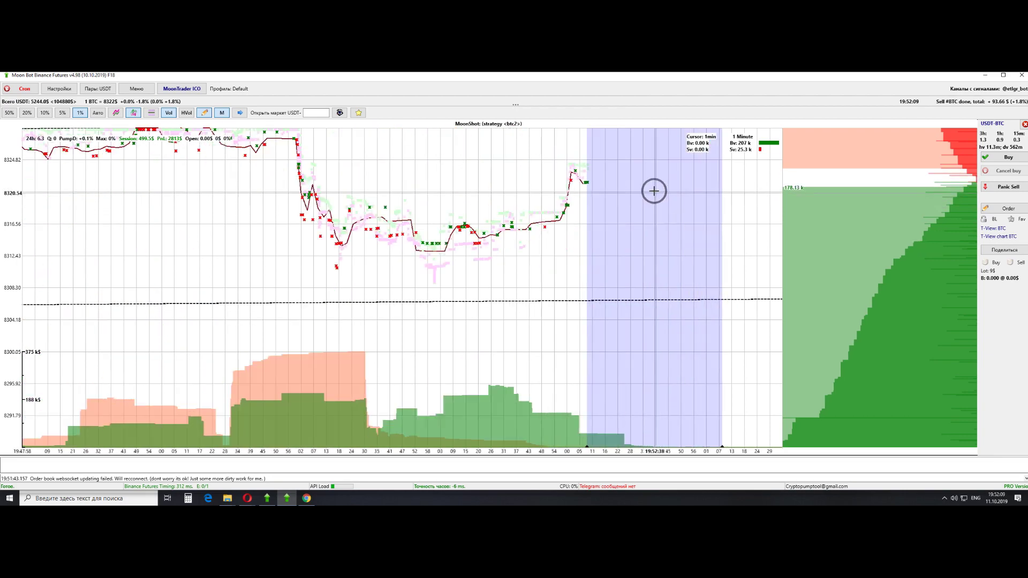
drag(654, 191, 641, 243)
scroll(642, 278, down, 4)
drag(643, 282, 641, 199)
scroll(641, 200, down, 3)
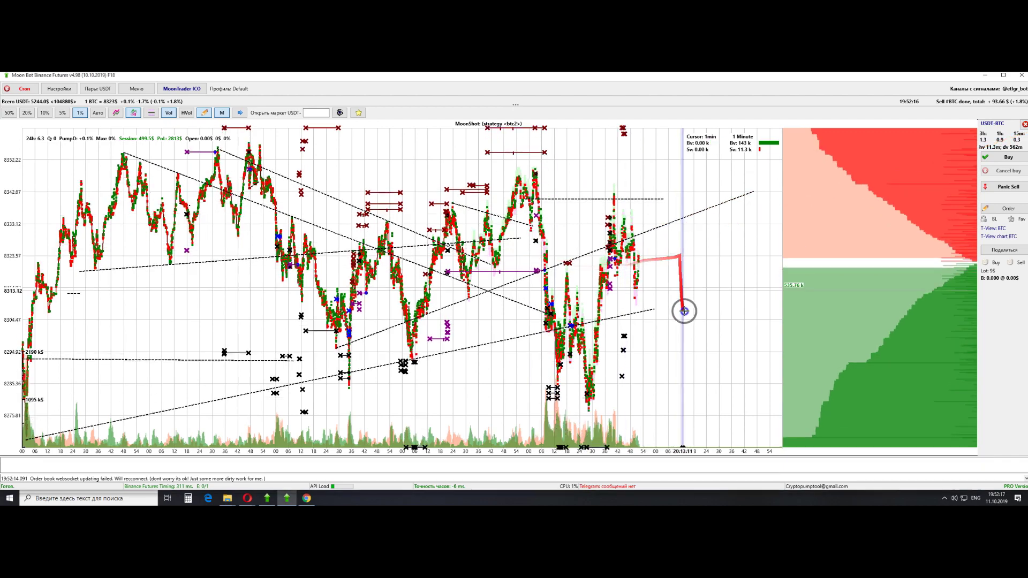
scroll(683, 364, up, 5)
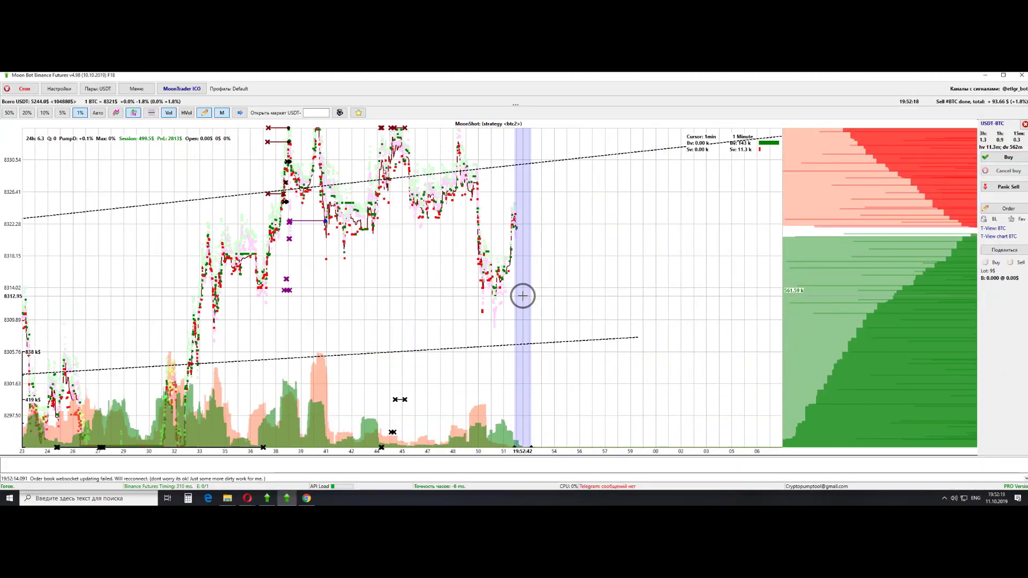
Switch to the Moon Bot Binance spot window in emulator mode and inspect its latest BTC trades and order book
key(alt+Tab)
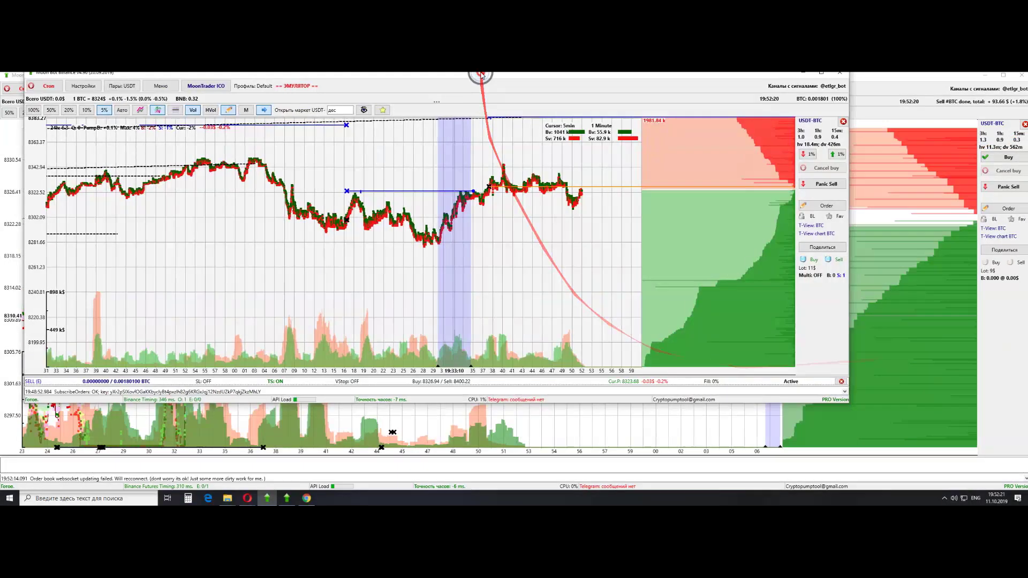
scroll(735, 237, up, 5)
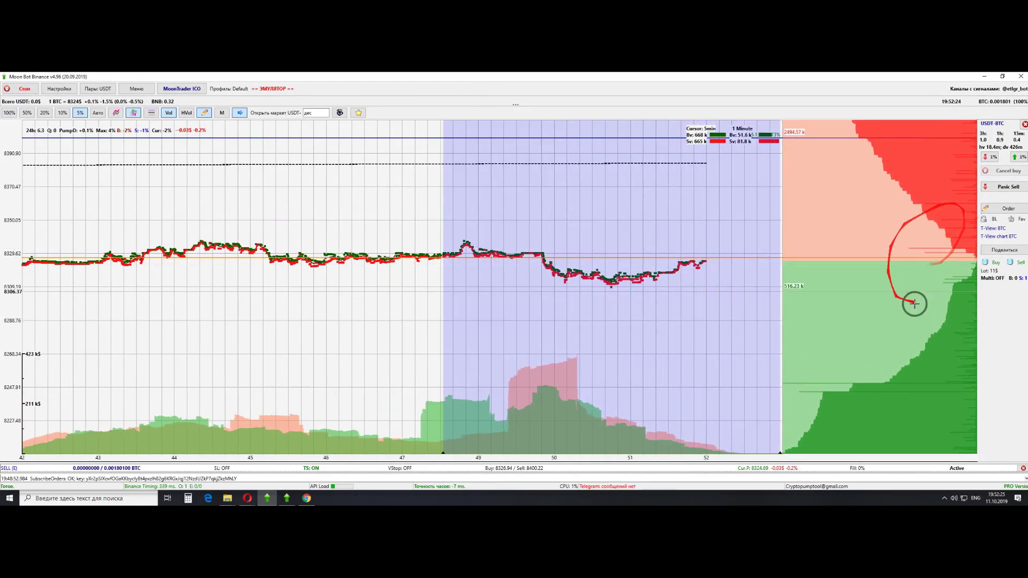
scroll(704, 248, up, 3)
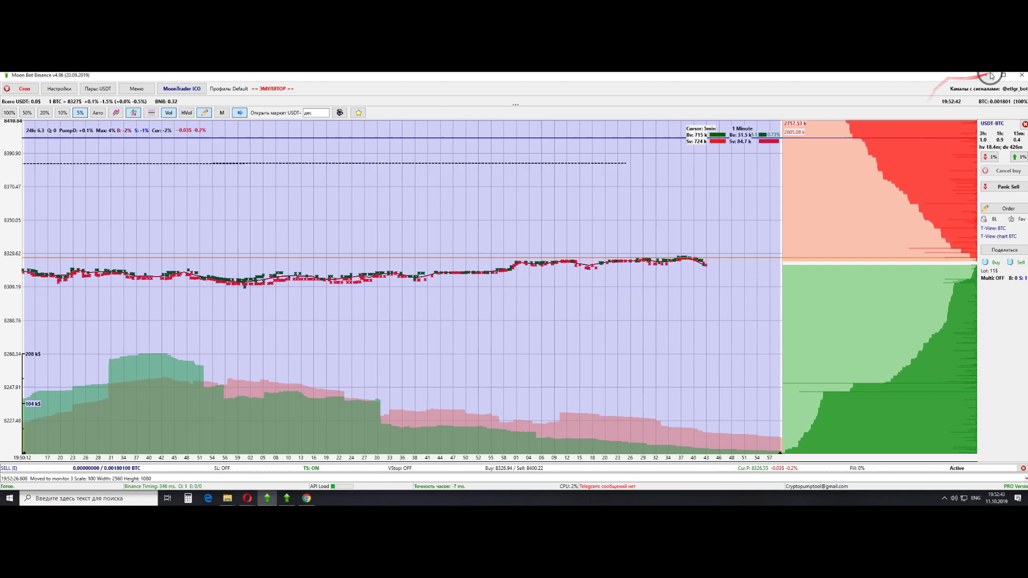
Return to the Moon Bot Binance Futures window and examine the recent BTC trades alongside the order book
key(alt+Tab)
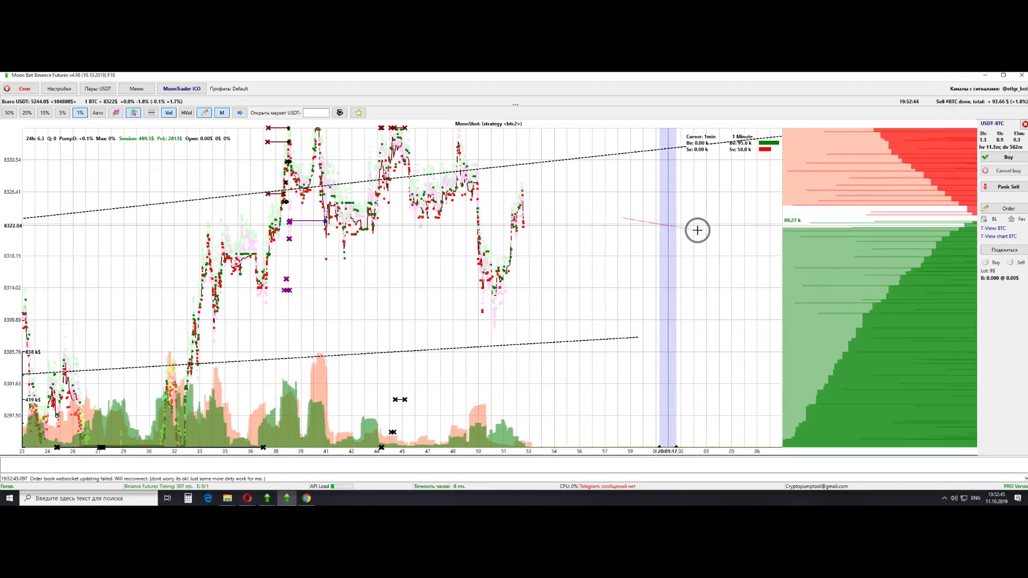
scroll(857, 330, down, 2)
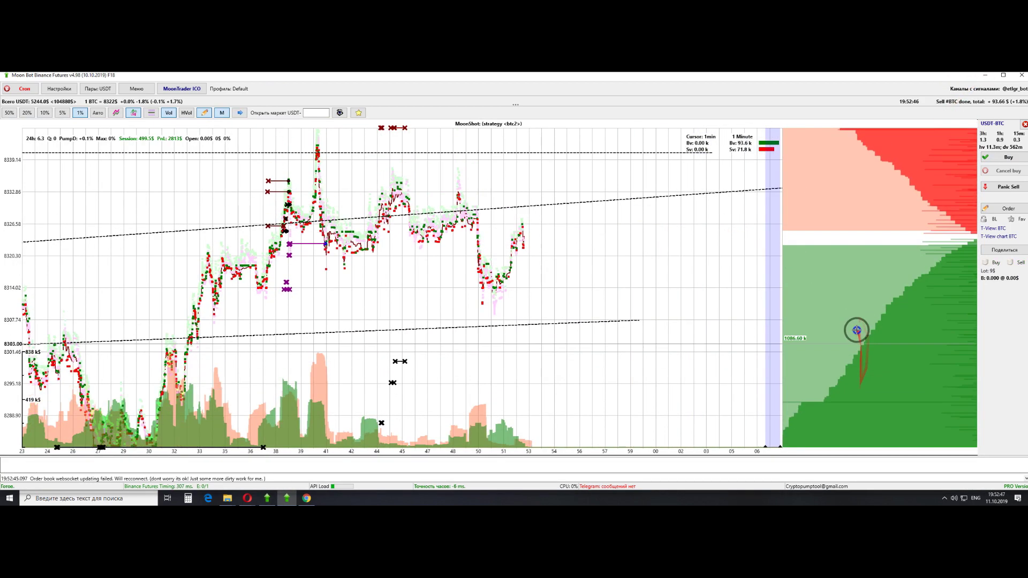
scroll(665, 271, up, 5)
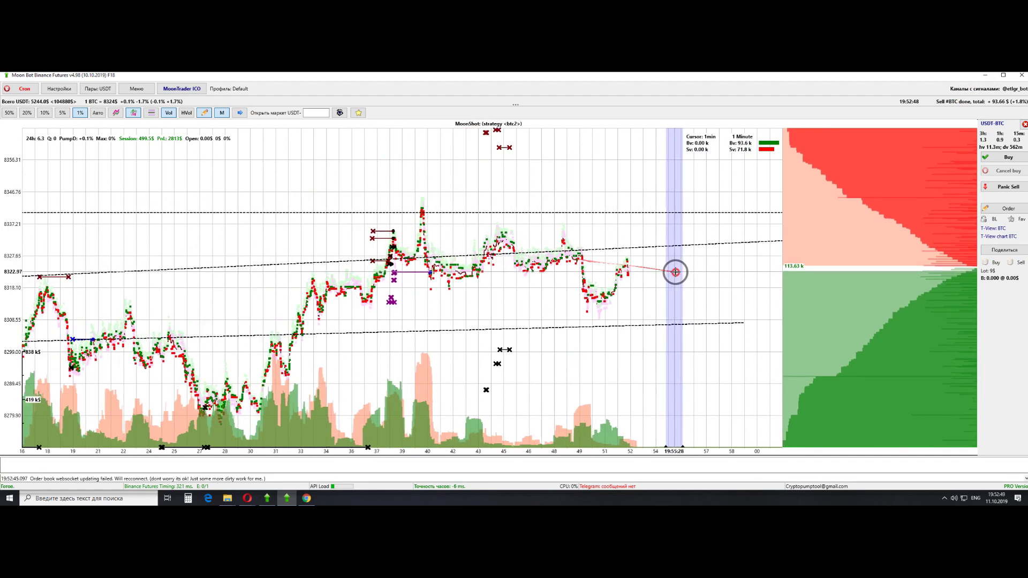
drag(643, 259, 645, 310)
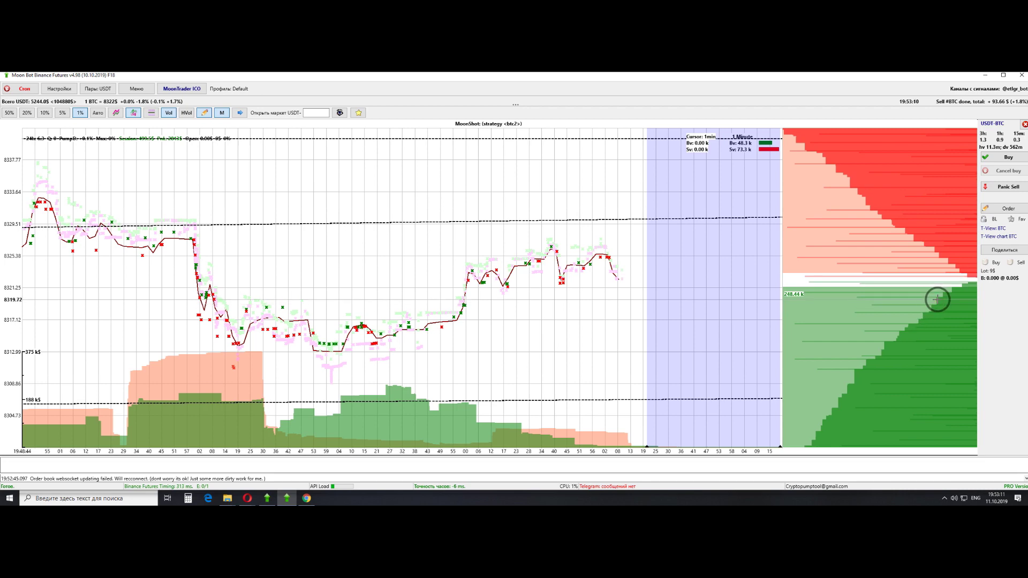
scroll(773, 301, down, 5)
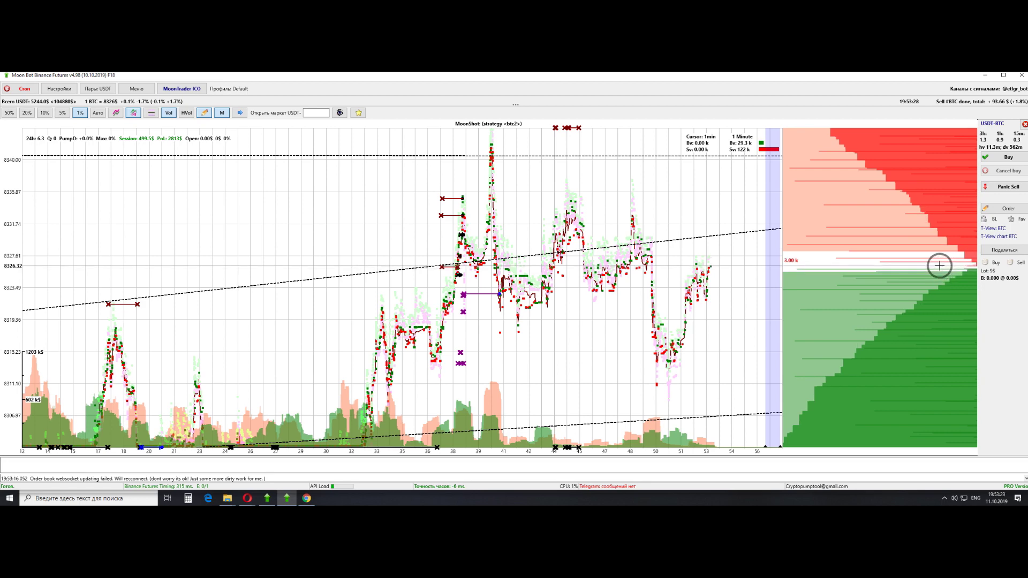
scroll(935, 268, up, 3)
scroll(934, 269, down, 2)
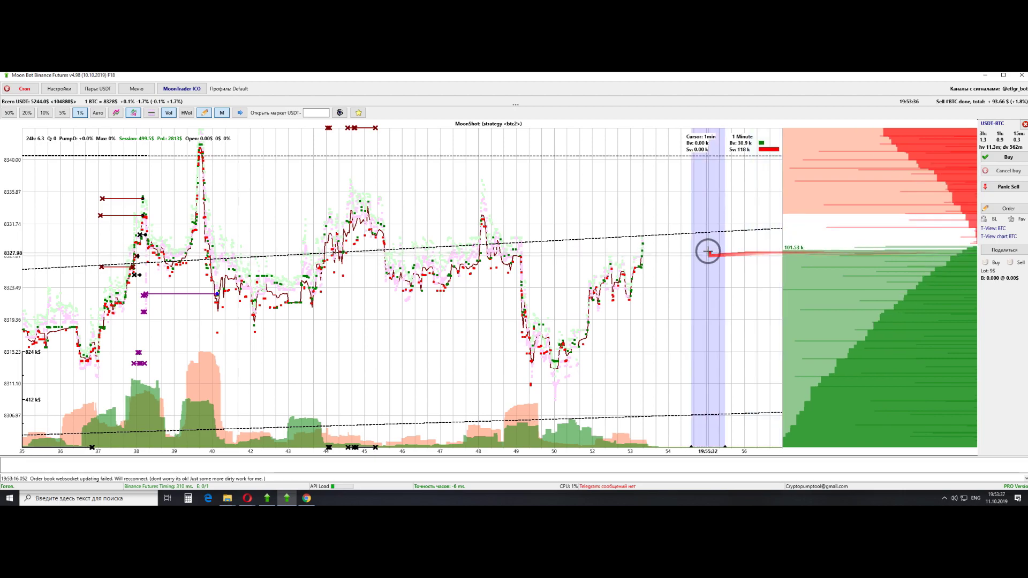
Inspect the short BTC price rise around 19:53:37 second by second on the futures chart
scroll(695, 279, down, 5)
scroll(712, 250, down, 2)
scroll(707, 303, up, 2)
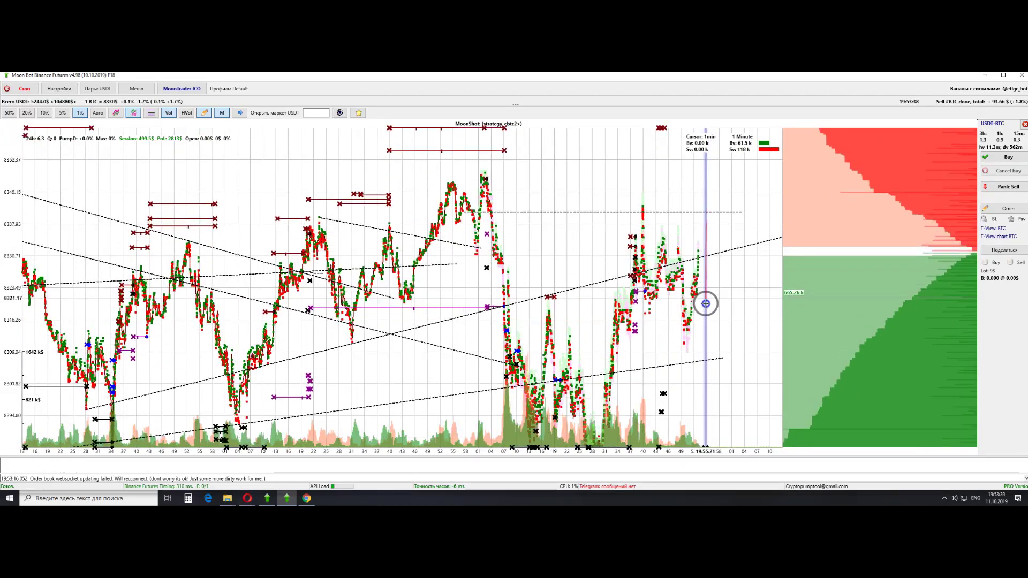
scroll(693, 267, up, 5)
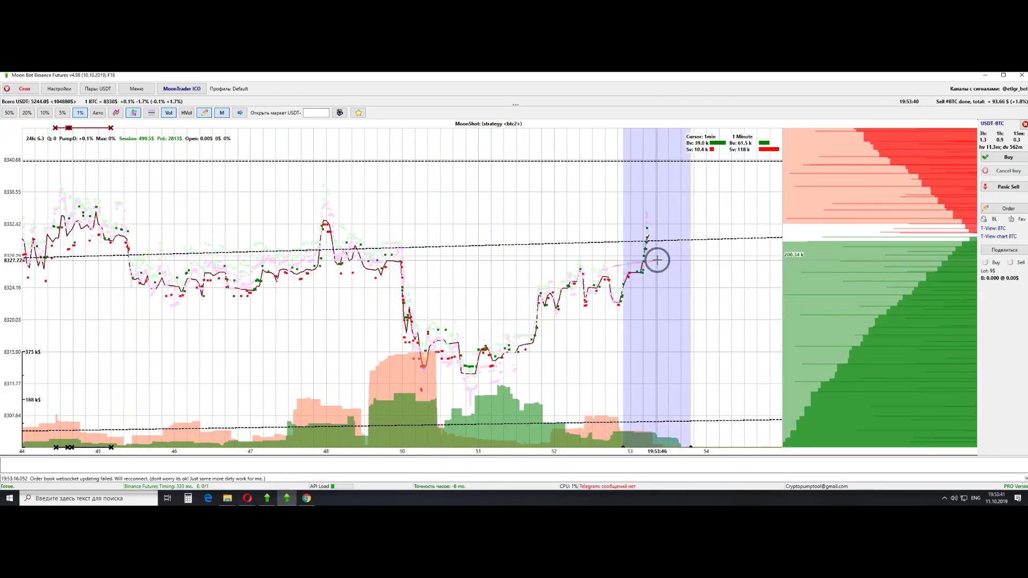
scroll(642, 248, up, 3)
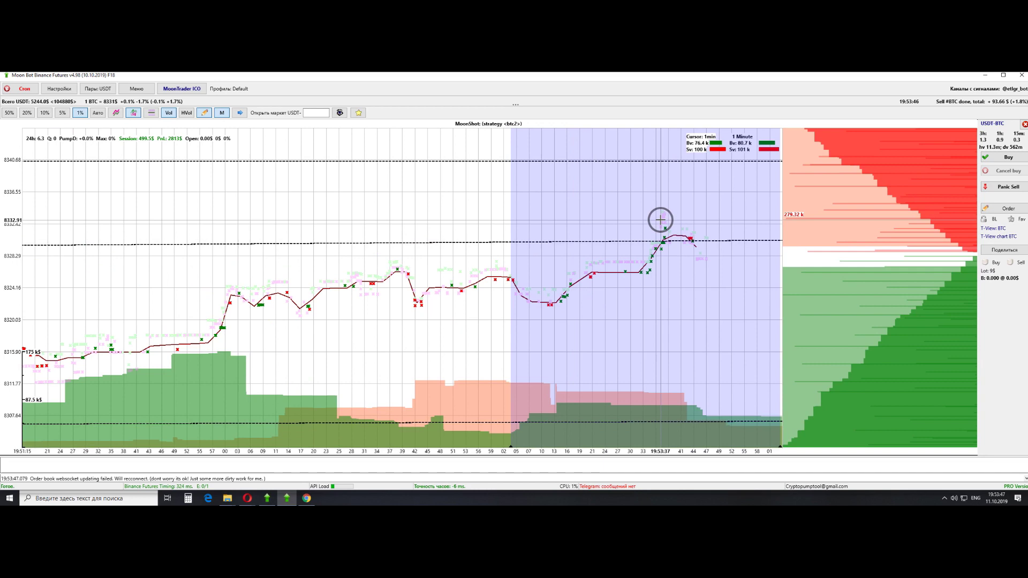
scroll(689, 253, up, 3)
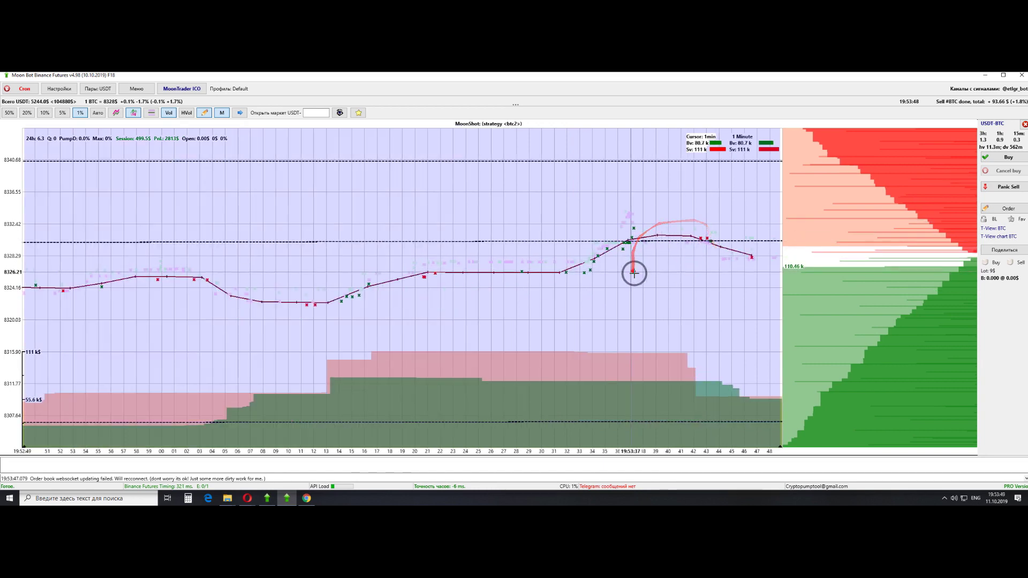
mouse_move(665, 277)
mouse_down()
mouse_move(599, 278)
mouse_move(636, 271)
mouse_up()
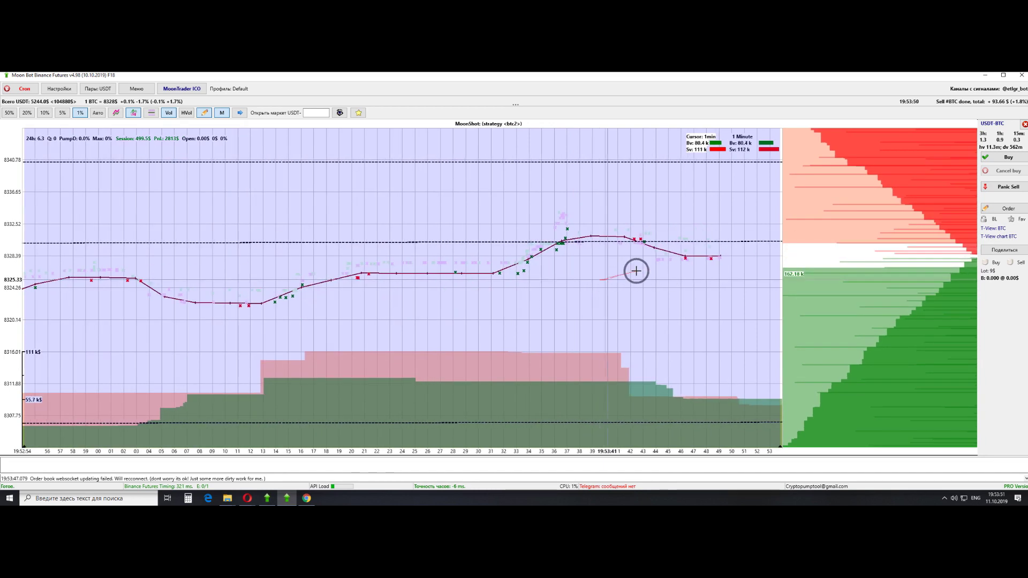
mouse_move(722, 279)
mouse_down()
mouse_move(691, 285)
mouse_move(612, 261)
mouse_move(516, 278)
mouse_up()
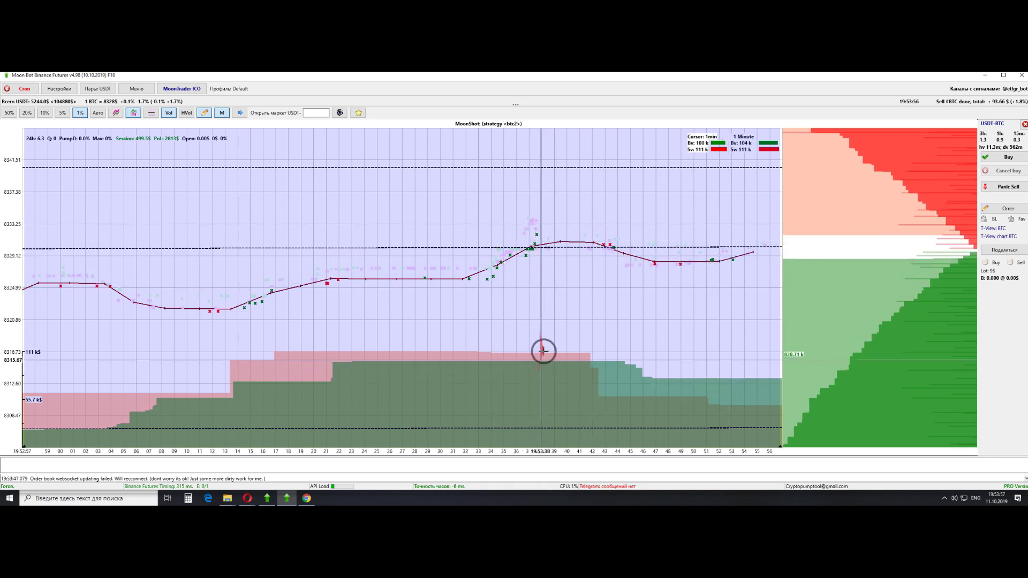
Review the earlier BTC price history and past order marks, going back from the current trades to the morning's price drop
scroll(559, 246, down, 3)
scroll(560, 247, down, 5)
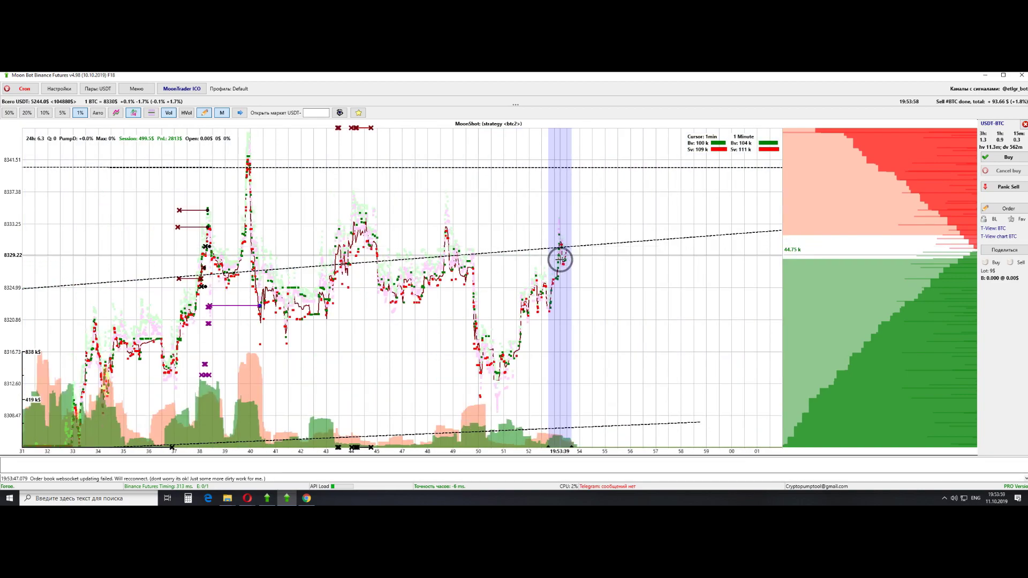
scroll(643, 276, down, 3)
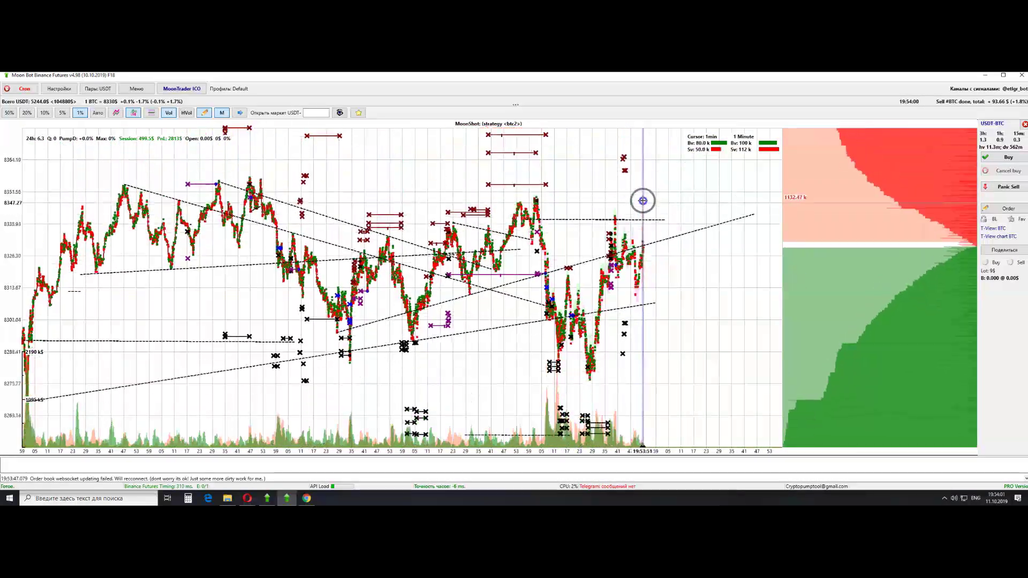
drag(447, 208, 683, 190)
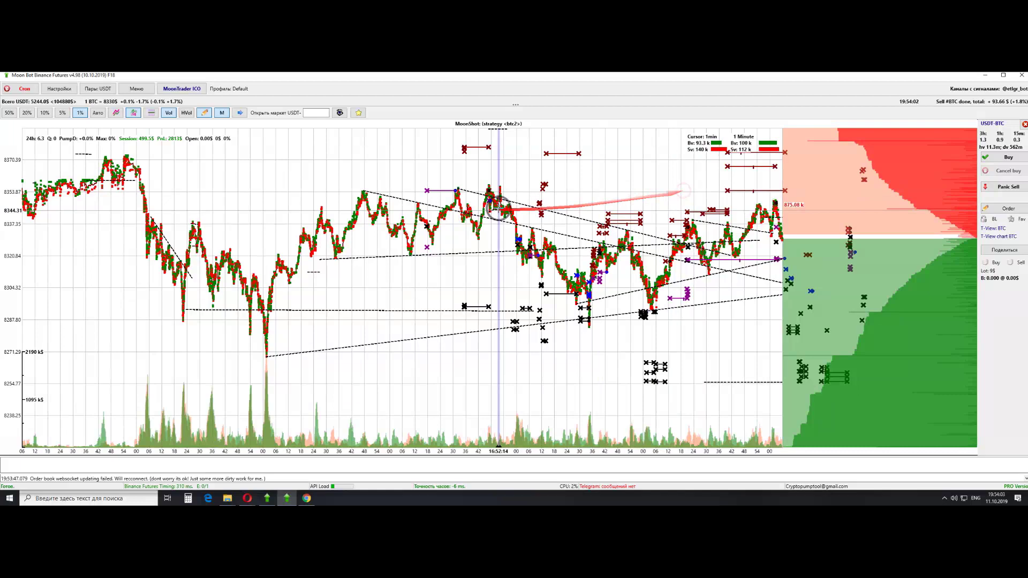
scroll(634, 232, up, 5)
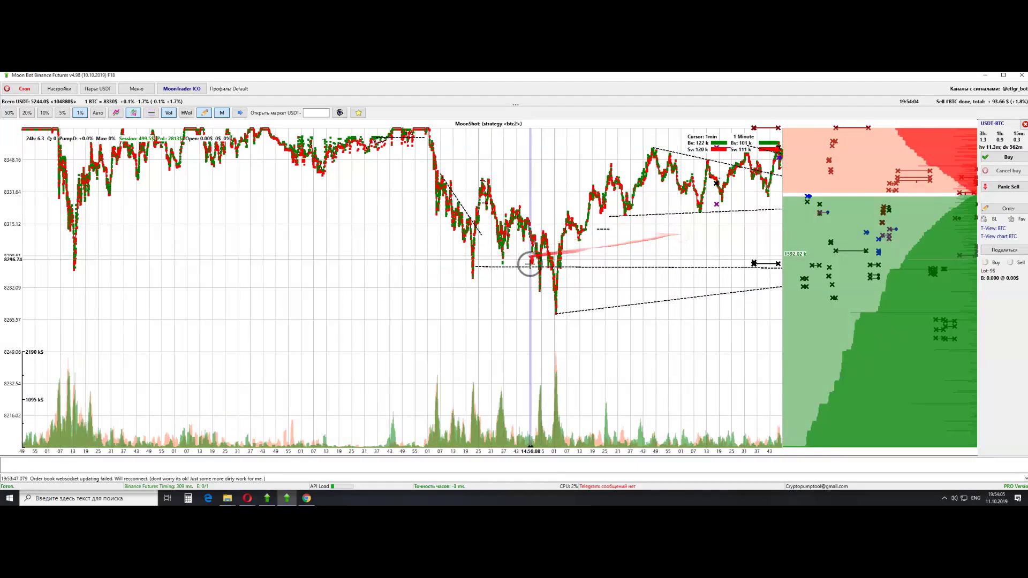
scroll(557, 274, down, 3)
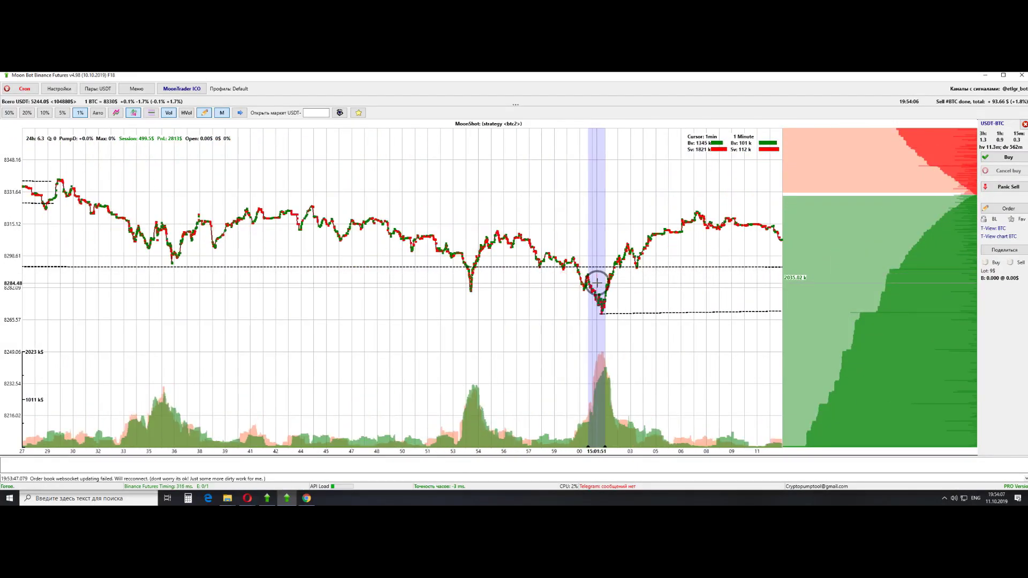
scroll(414, 294, down, 8)
drag(609, 241, 708, 245)
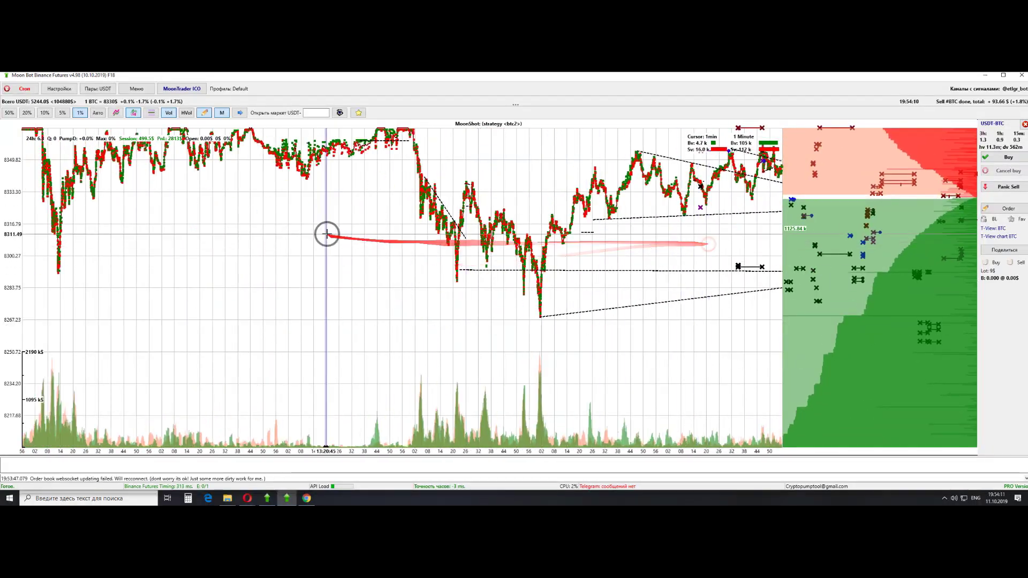
drag(327, 234, 127, 130)
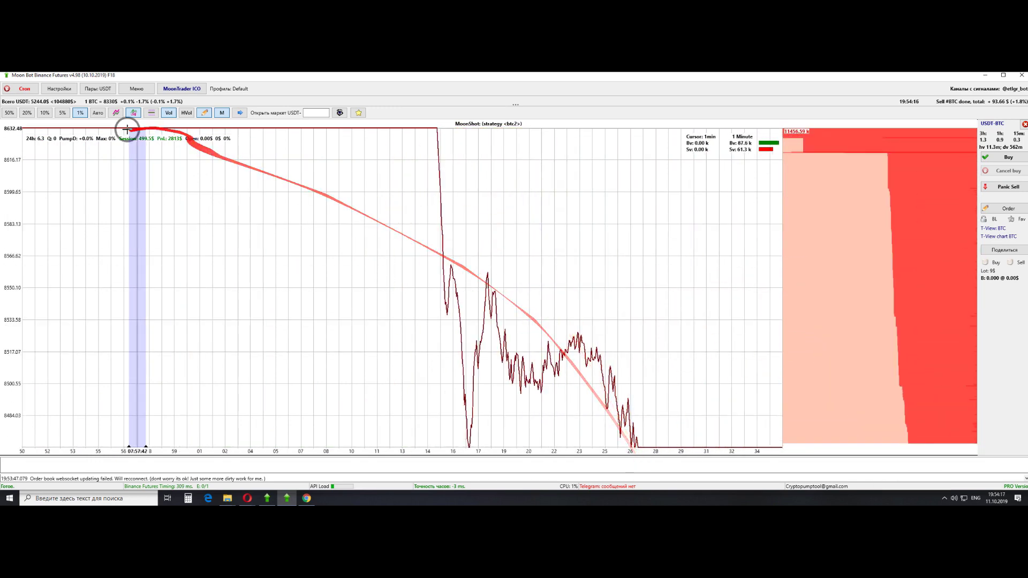
Set the BTC chart's price scale to 5% and examine the sharp price drop around 08:16
click(63, 113)
scroll(500, 237, down, 2)
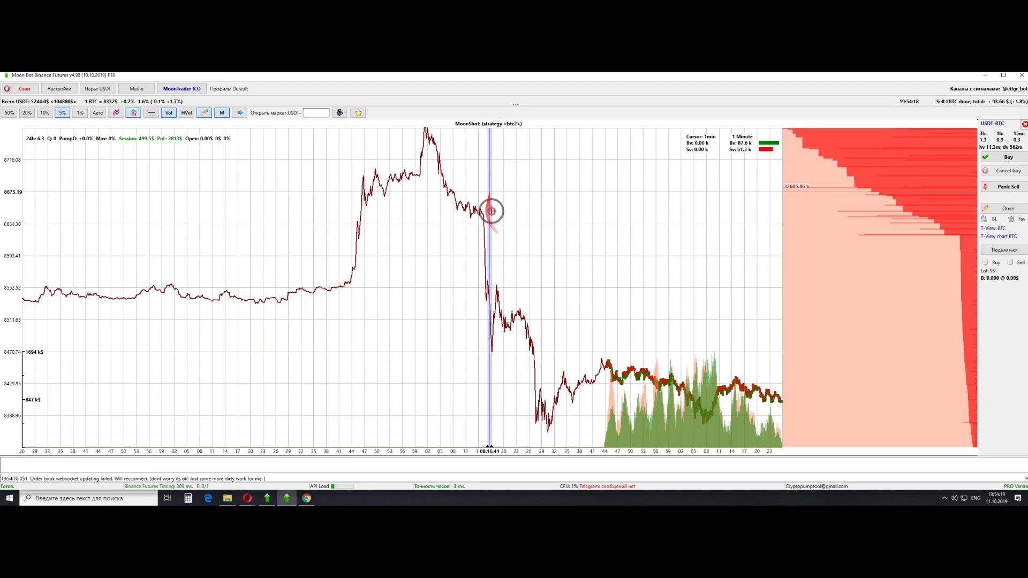
drag(491, 211, 527, 281)
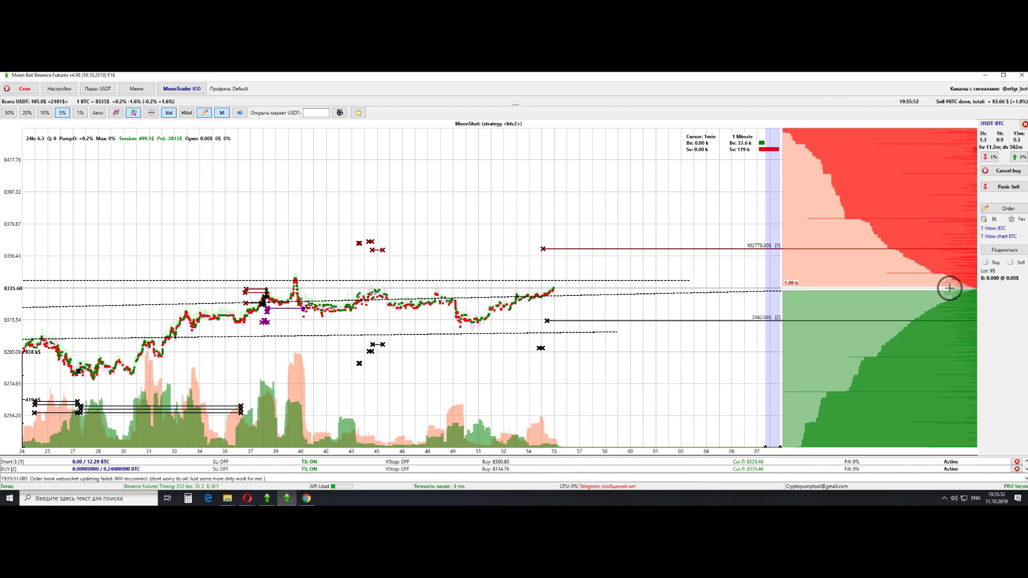
Examine the active short and buy order lines on the BTC chart against the current price, order book and trade history
scroll(658, 264, down, 3)
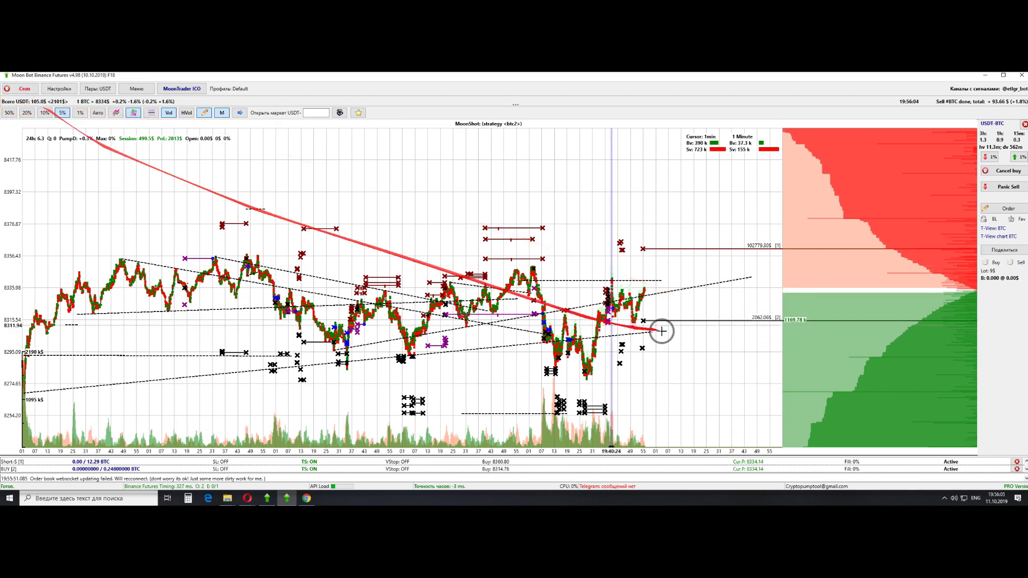
scroll(651, 307, up, 3)
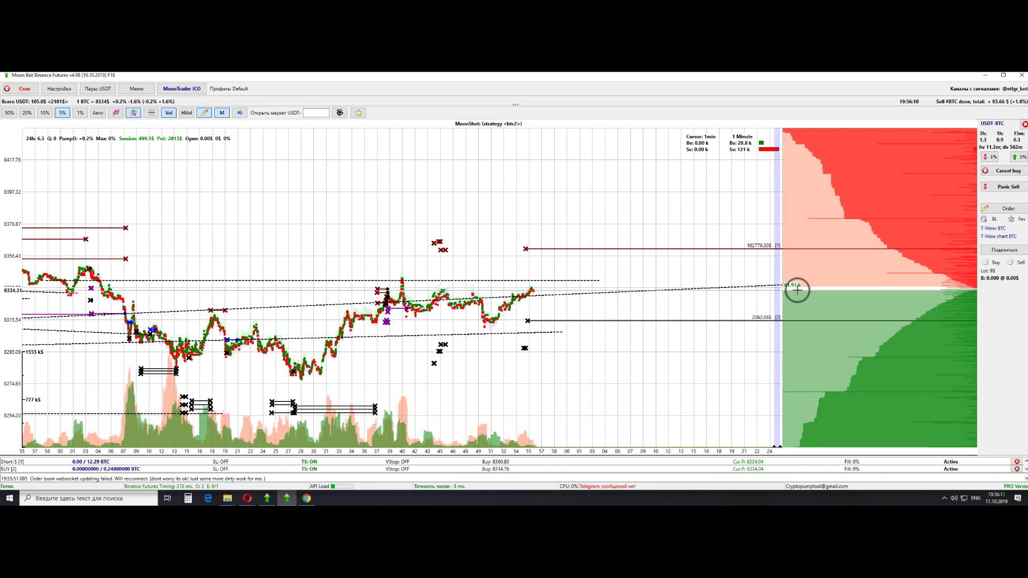
mouse_move(841, 248)
mouse_down()
mouse_move(812, 252)
mouse_move(827, 244)
mouse_up()
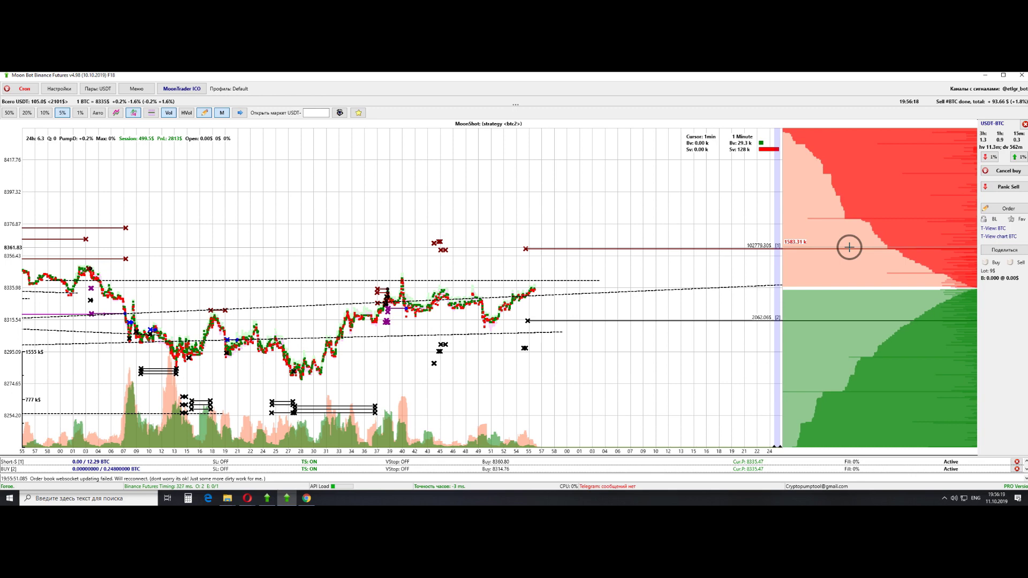
scroll(602, 296, down, 3)
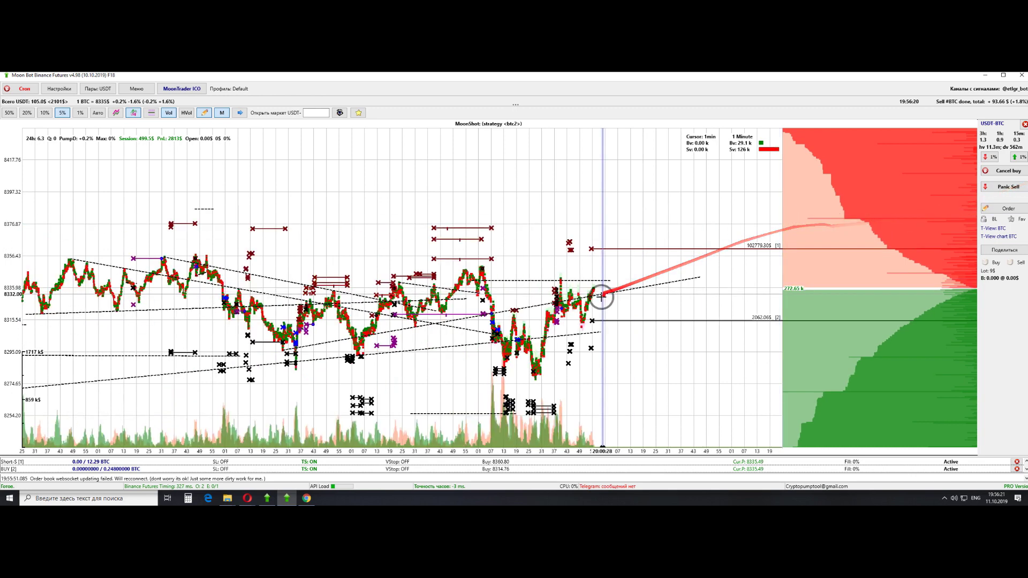
drag(528, 400, 612, 174)
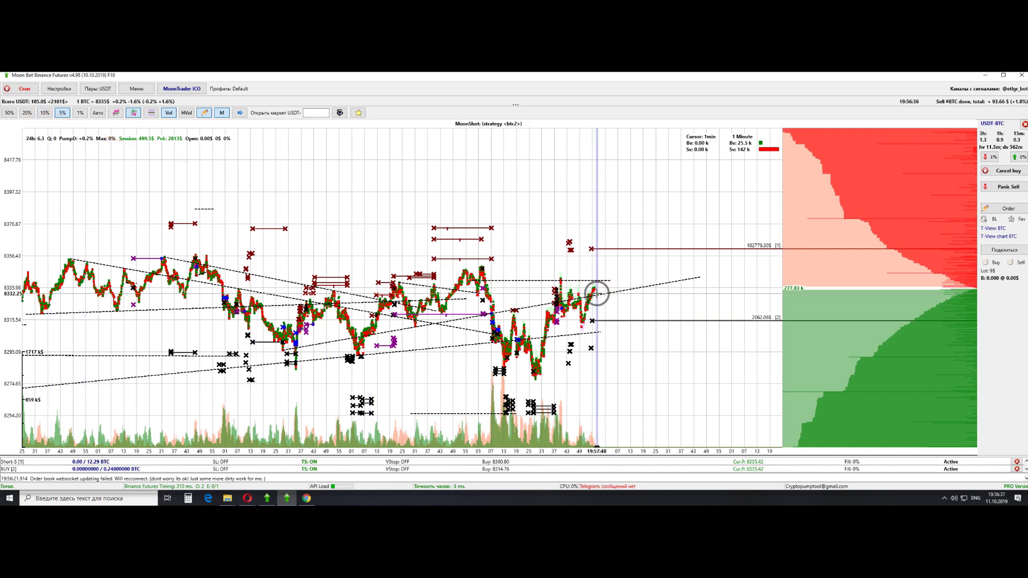
drag(45, 104, 613, 279)
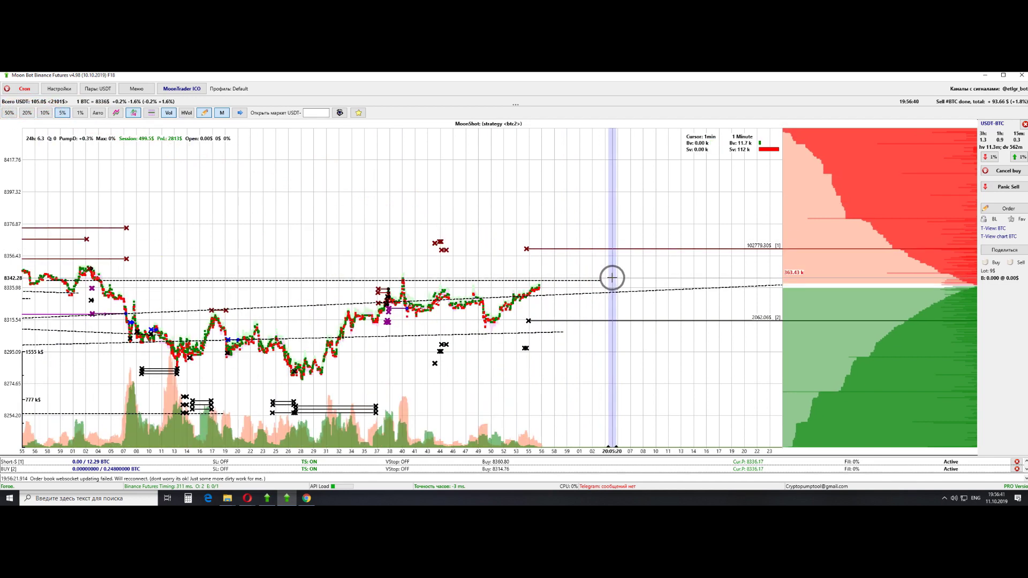
scroll(612, 278, down, 6)
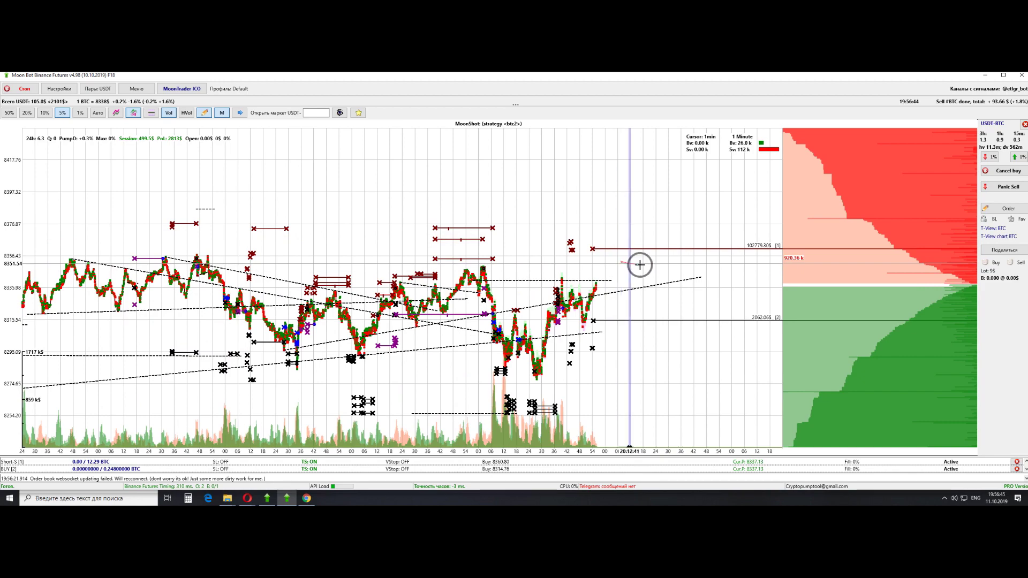
Set the BTC chart's price scale to 1% and bring the recent price action and both active order lines into view
drag(640, 265, 640, 263)
drag(281, 245, 388, 237)
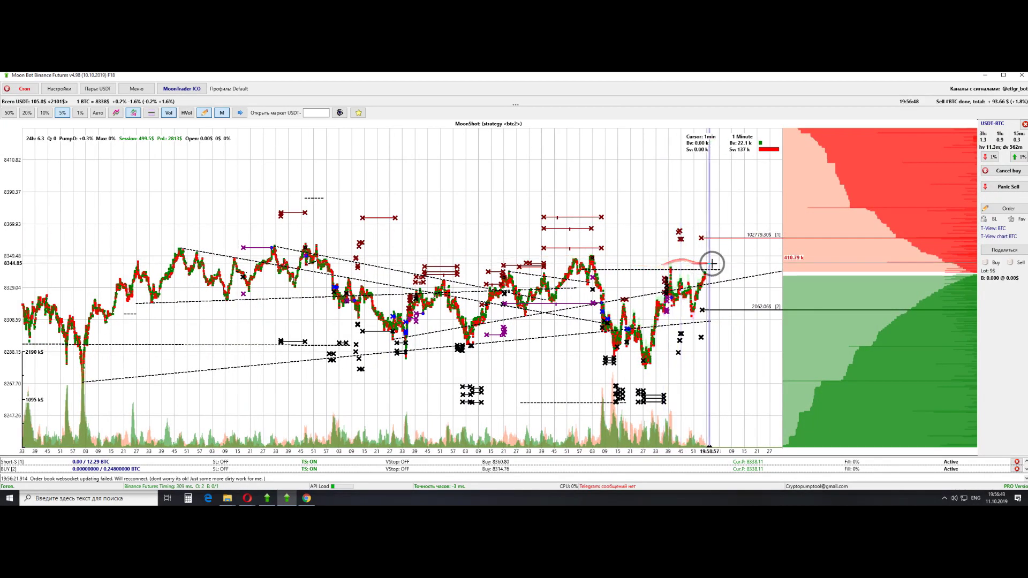
scroll(722, 266, up, 3)
scroll(690, 268, down, 5)
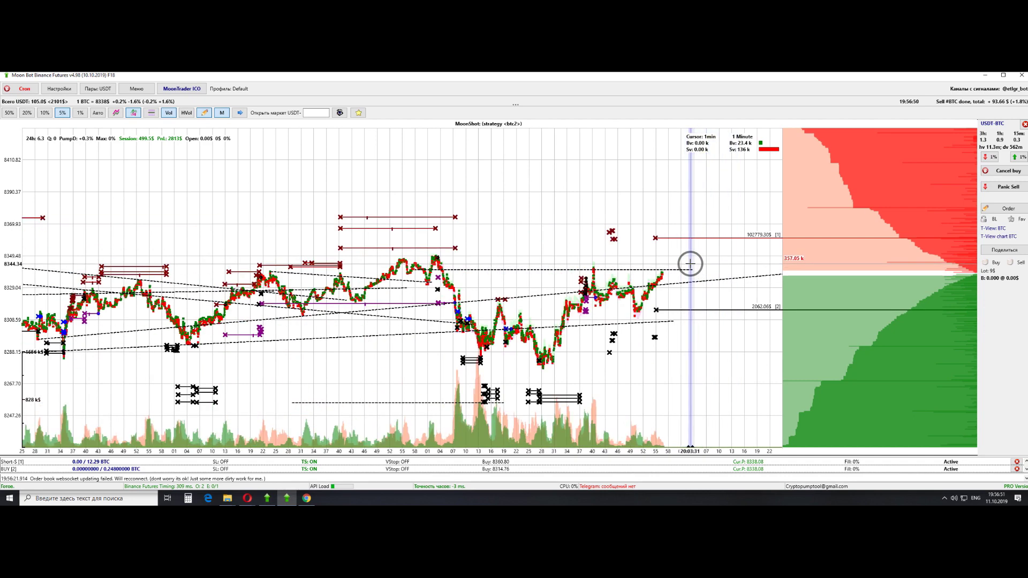
click(79, 112)
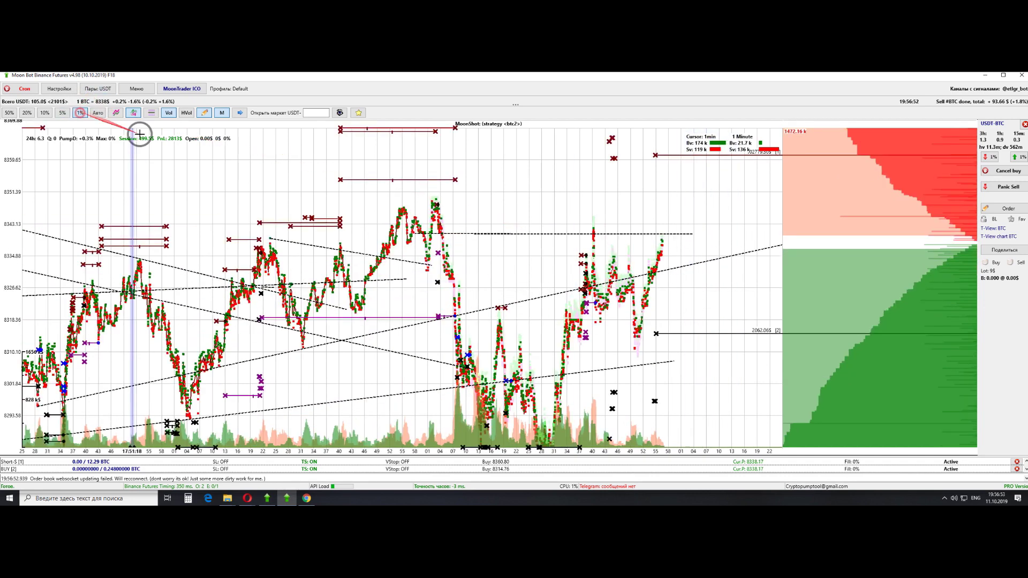
drag(468, 205, 465, 238)
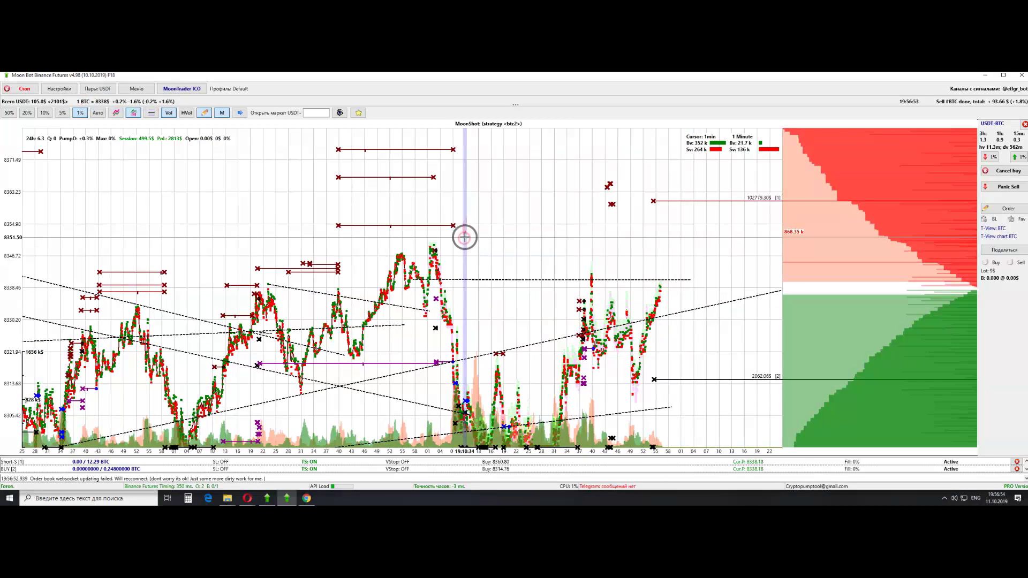
Open the Binance Futures trade report, review the listed BTC orders and total profit, and close the report
click(517, 106)
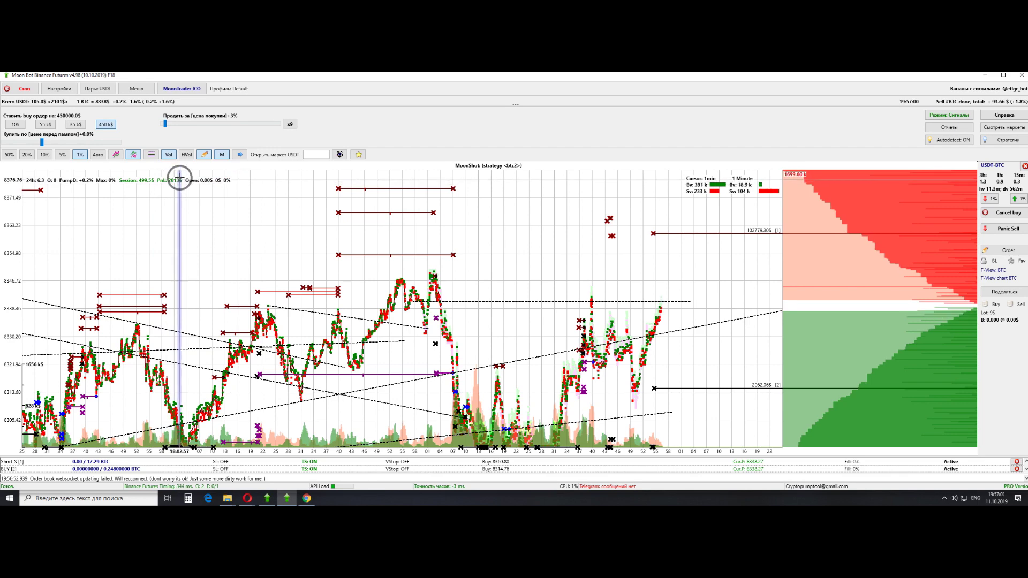
click(950, 127)
drag(762, 132, 745, 107)
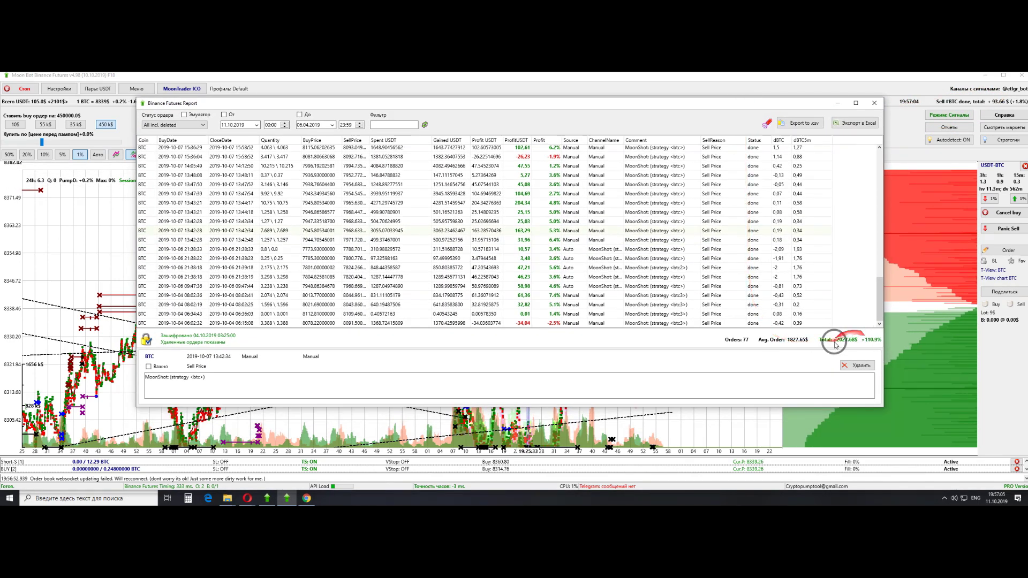
click(876, 105)
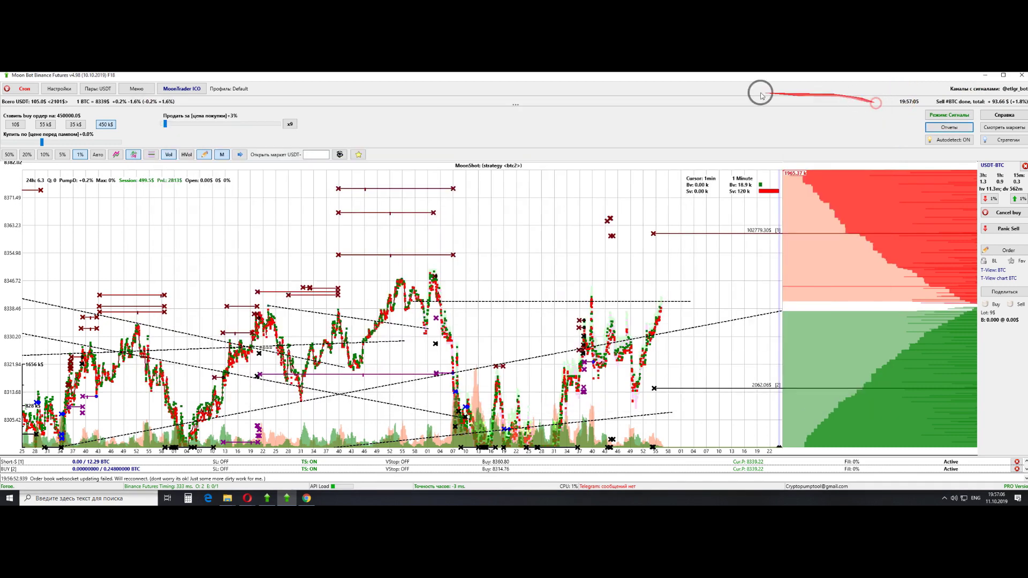
click(508, 104)
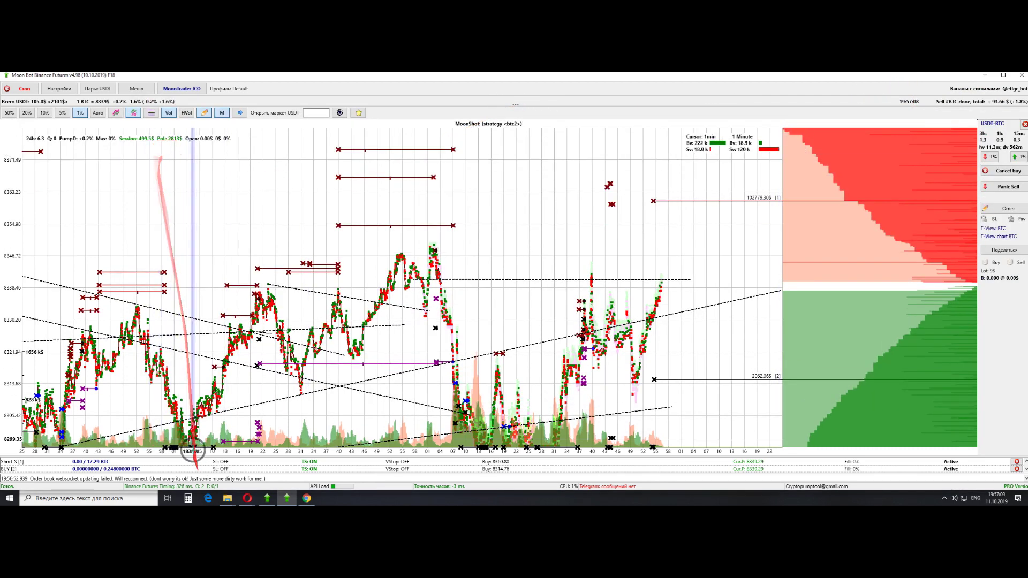
Switch to Chrome to check the BTCUSDT chart on Binance Futures, and return to Moon Bot to examine the recent BTC price movement
click(306, 499)
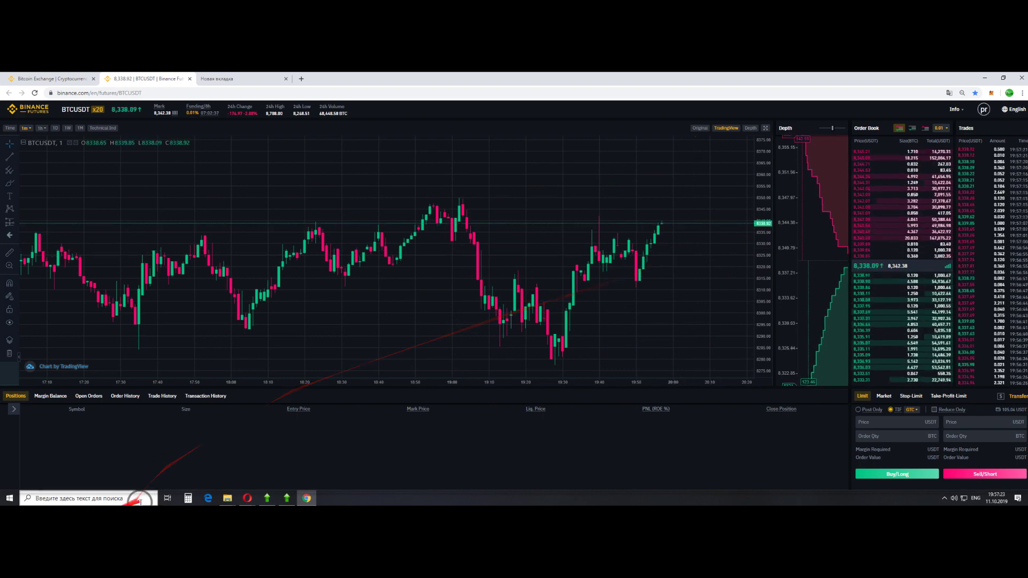
click(287, 498)
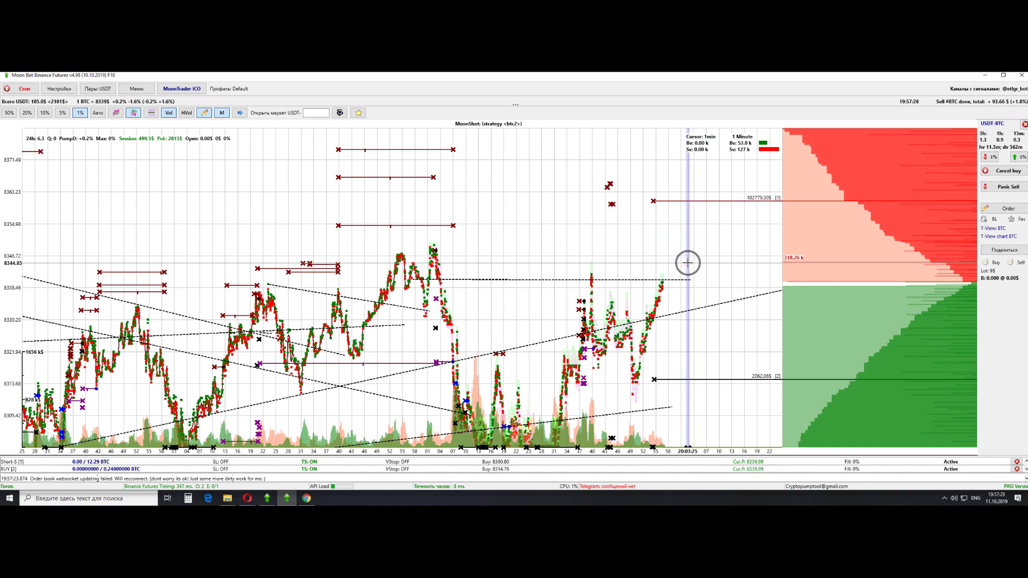
scroll(670, 277, up, 2)
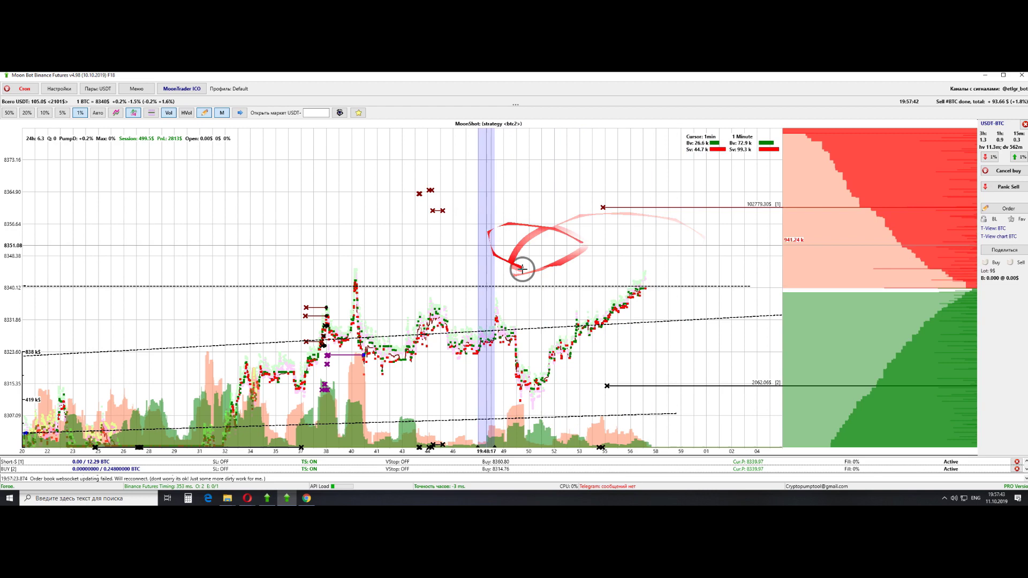
scroll(641, 291, down, 3)
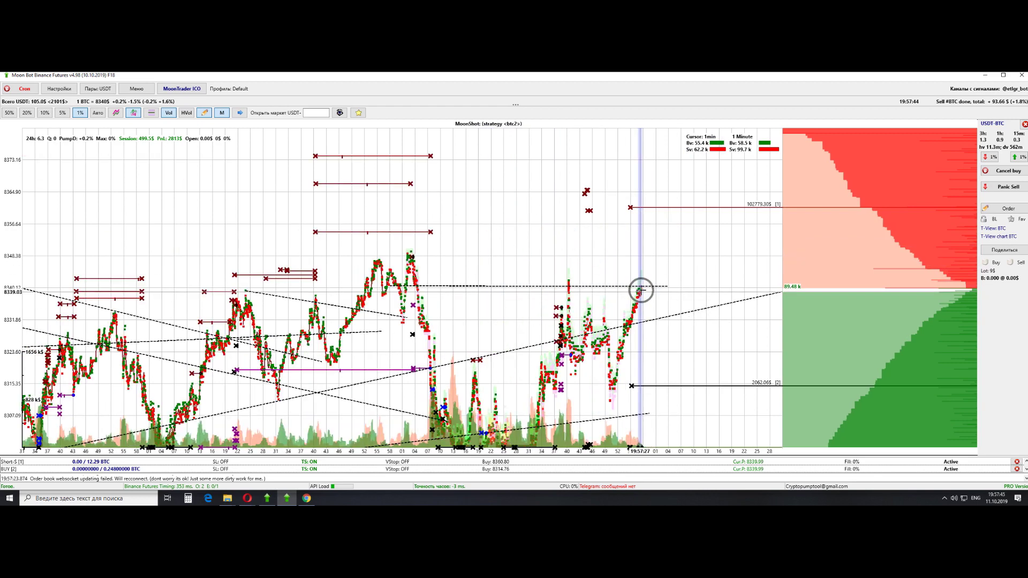